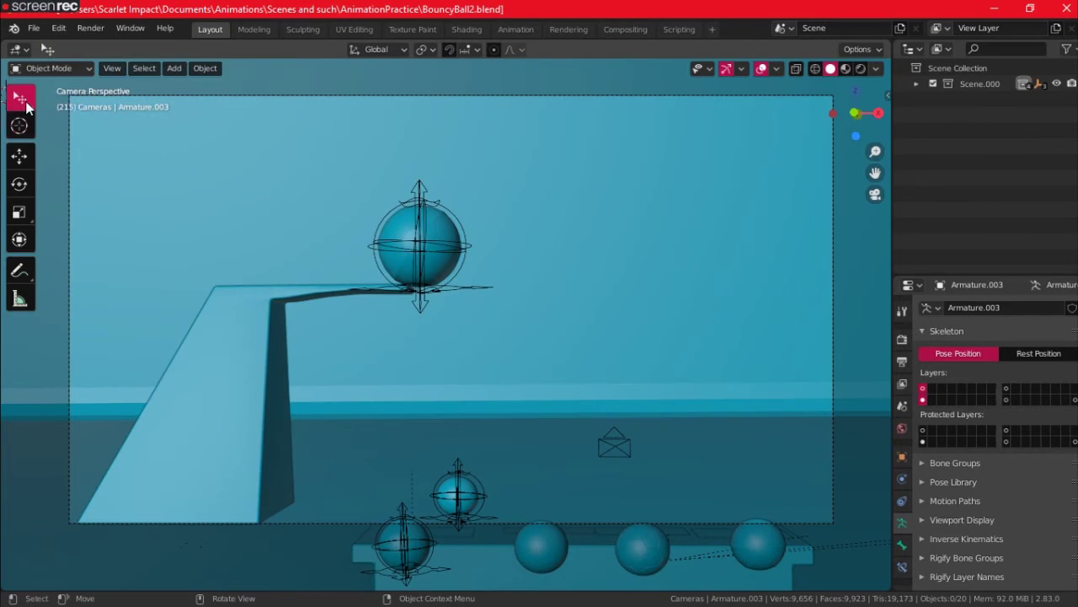
- Box-select the ball rig on the ledge and switch to the Animation workspace
left_click_drag(23, 100, 76, 138)
left_click_drag(358, 190, 484, 312)
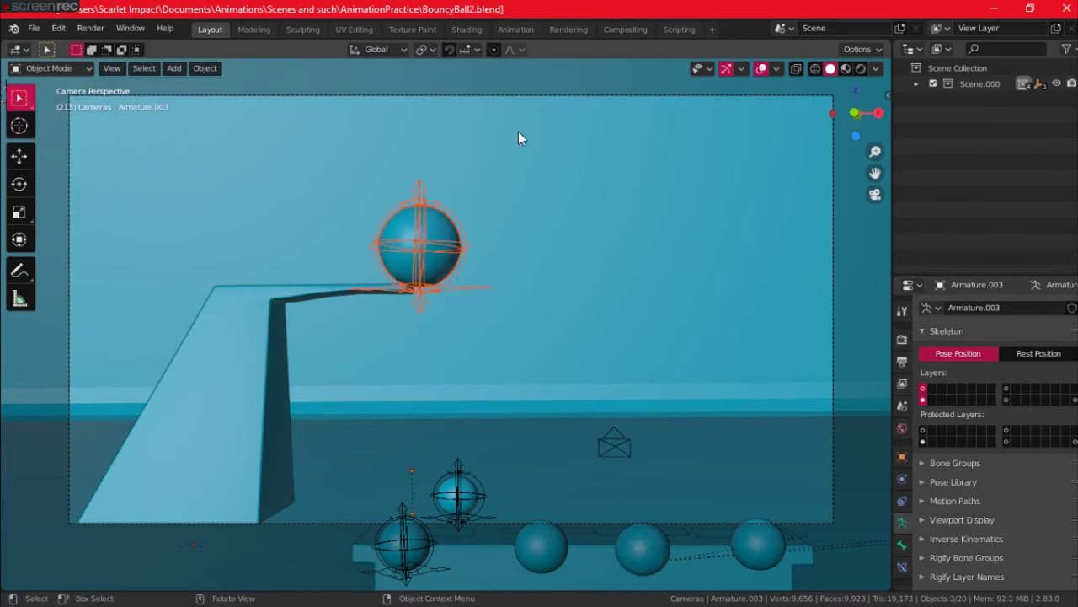
left_click(503, 29)
scroll(640, 185, "up", 4)
scroll(616, 250, "down", 4)
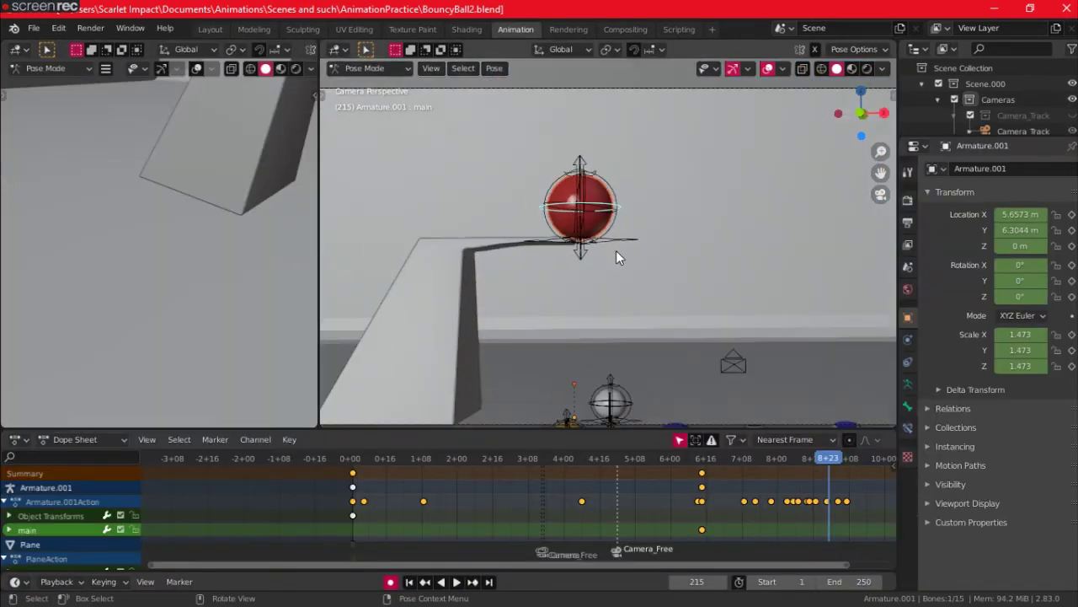
- Go to frame 219 and select all control bones of the red ball's rig
scroll(616, 250, "down", 1)
left_click(616, 251)
scroll(613, 267, "down", 13, "alt")
scroll(614, 266, "up", 9, "alt")
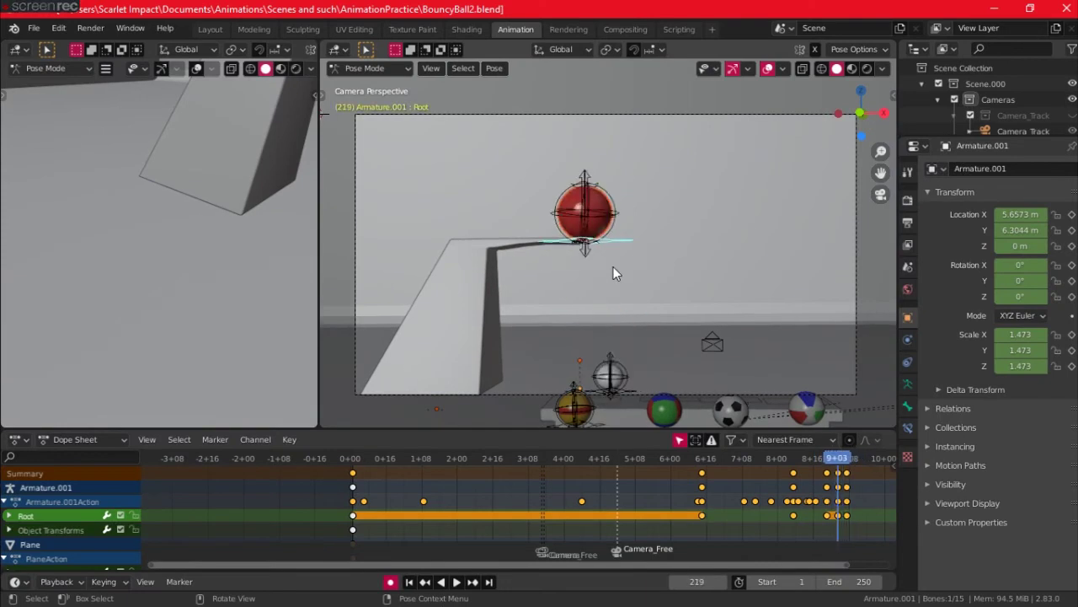
key("a")
left_click_drag(524, 160, 662, 275)
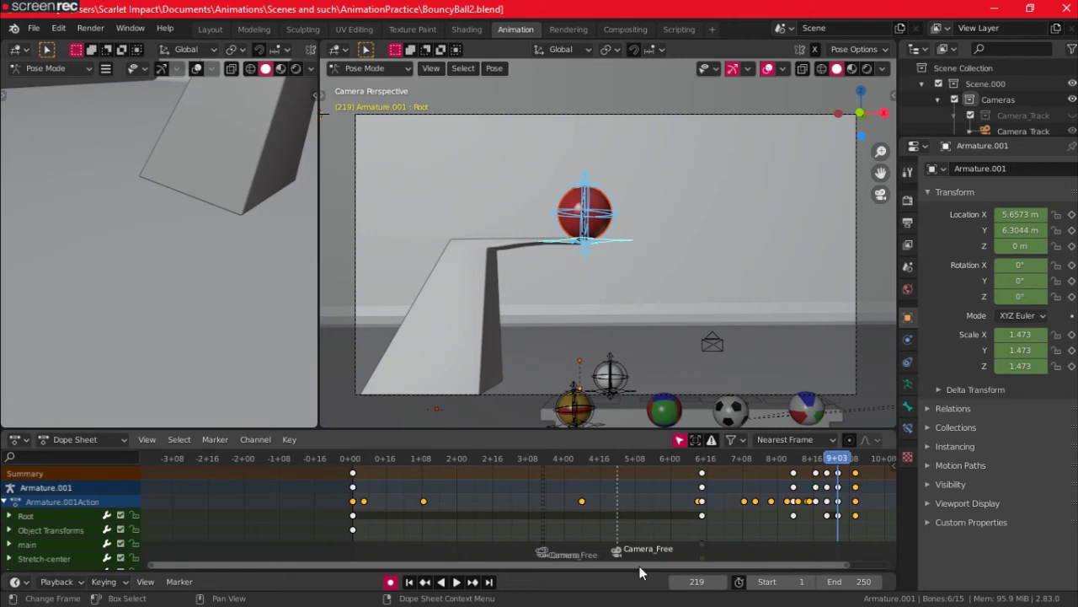
- Play back the red ball's roll off the ledge and stop on frame 220
left_click(456, 581)
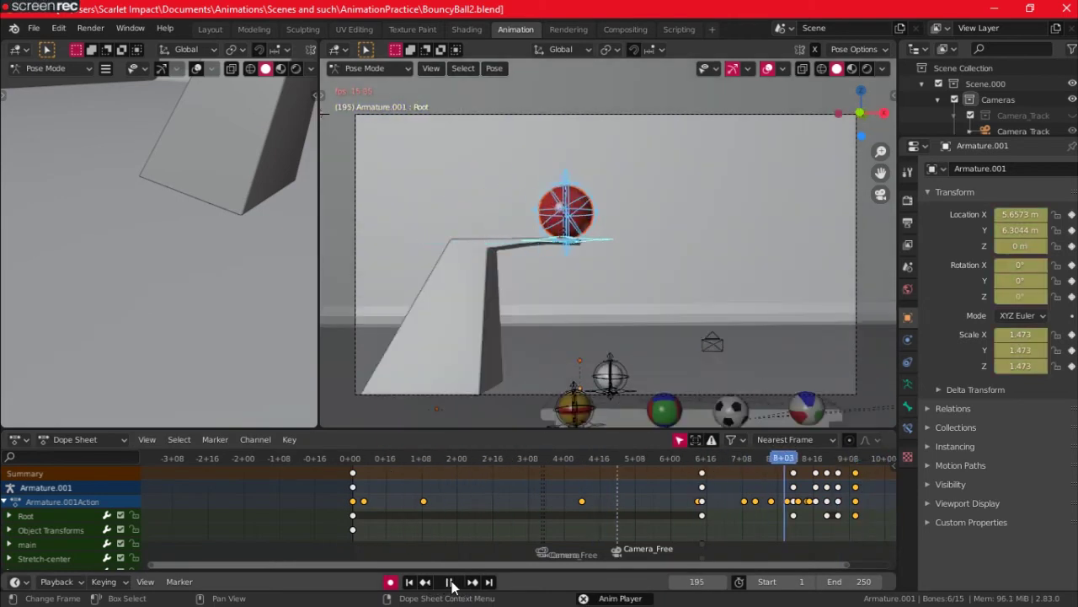
left_click(448, 581)
key("ctrl+z")
key("ctrl+z")
key("ctrl+z")
key("ctrl+z")
key("ctrl+z")
key("ctrl+z")
key("ctrl+z")
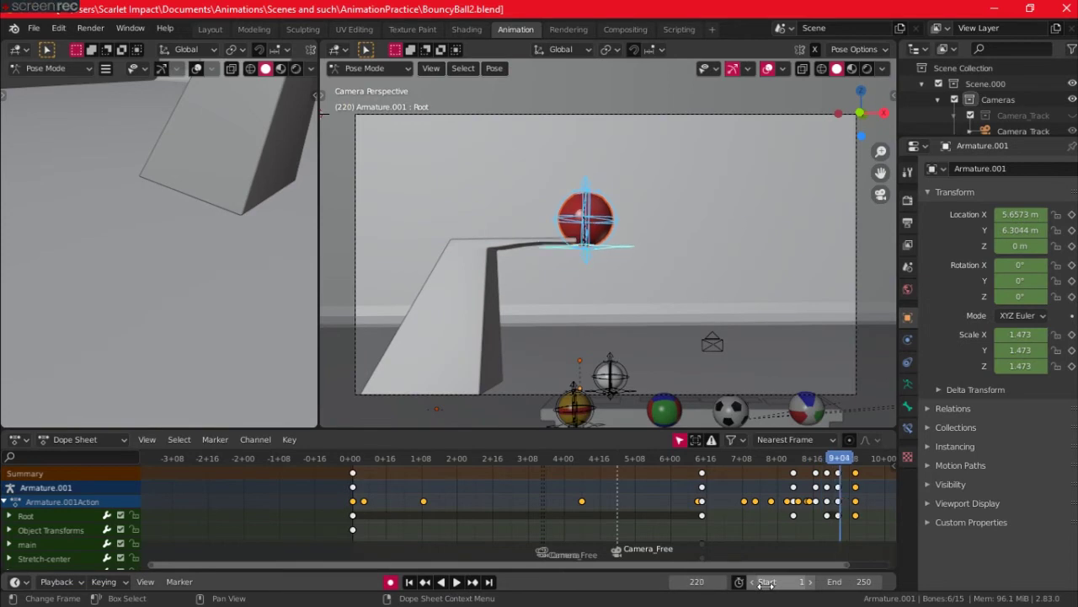
- Move the red ball's Root bone along the X axis at the ledge tip, then check the following frames up to 222
scroll(816, 557, "up", 4)
scroll(623, 324, "up", 7)
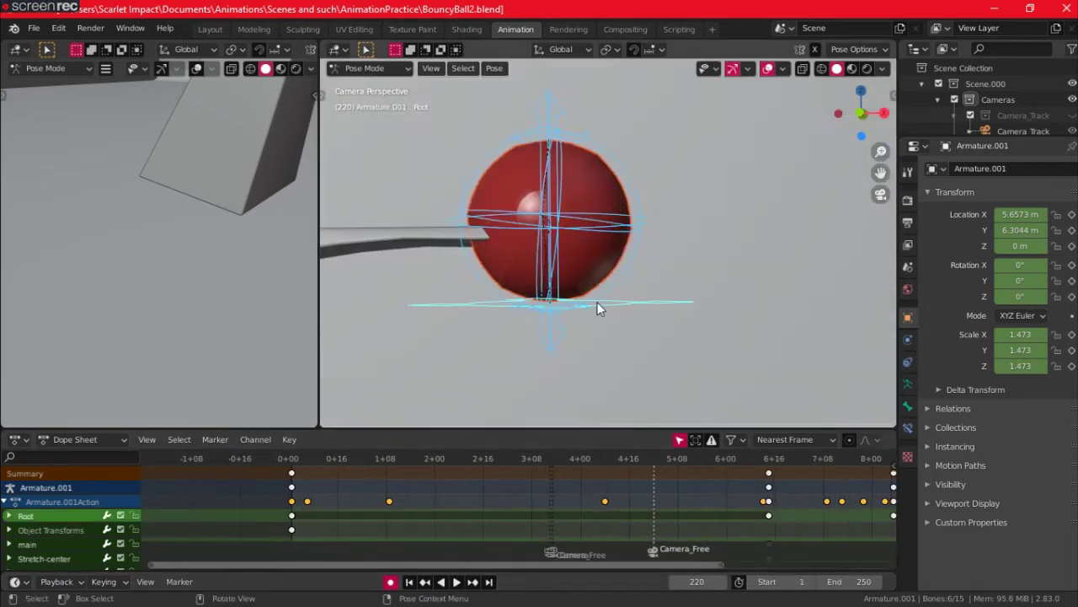
left_click(599, 301)
key("g")
key("x")
left_click(668, 320)
key("Left")
key("Right")
key("Right")
scroll(668, 322, "down", 4)
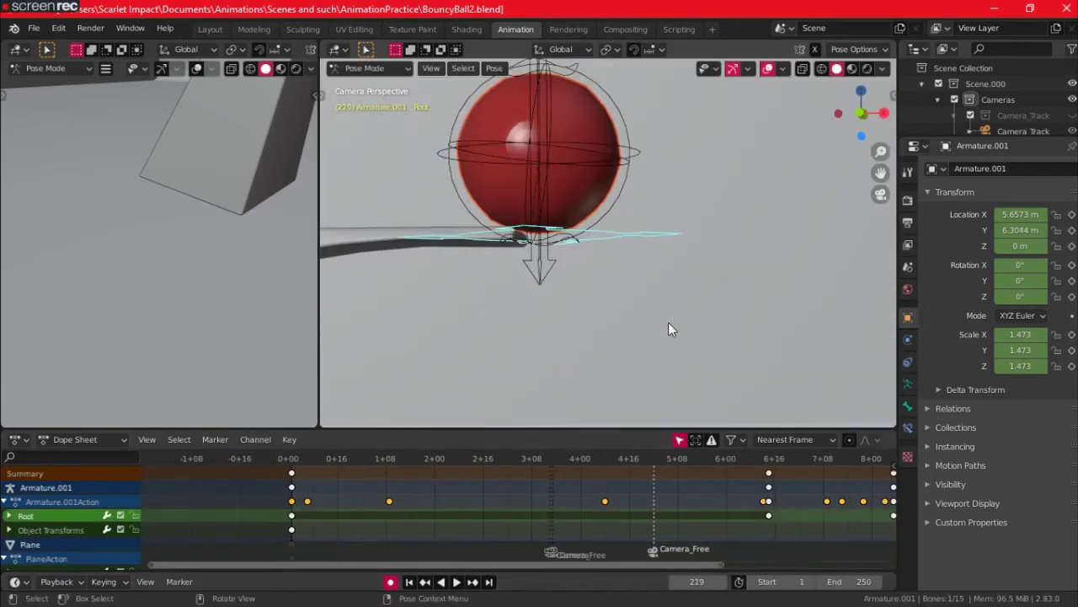
scroll(684, 427, "down", 2)
key("Right")
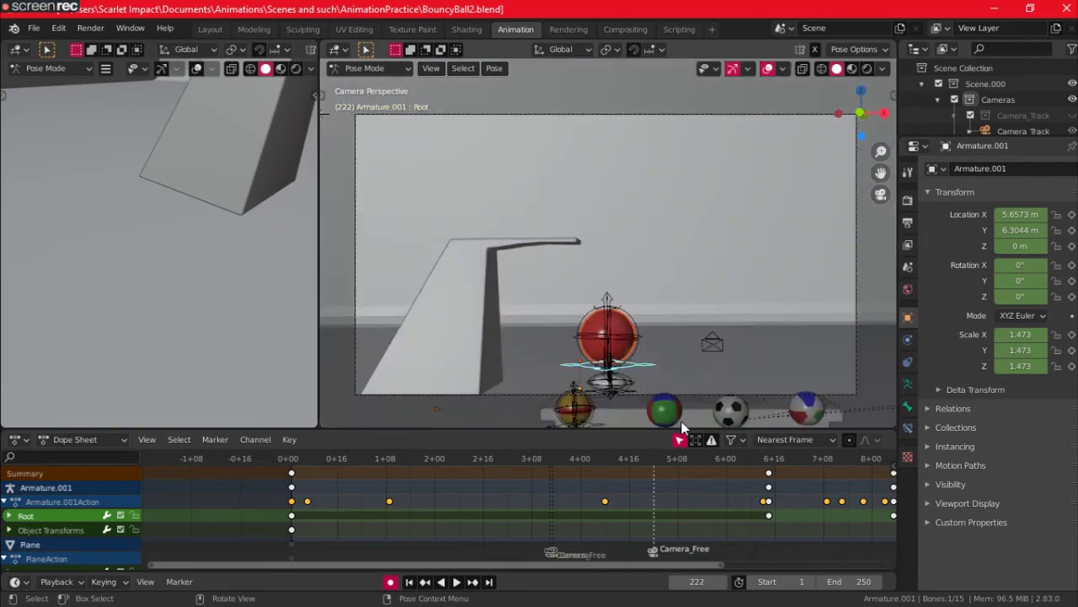
- At frame 222, raise the small white ball's Stretch-top bone to meet the underside of the red ball
scroll(607, 353, "up", 6)
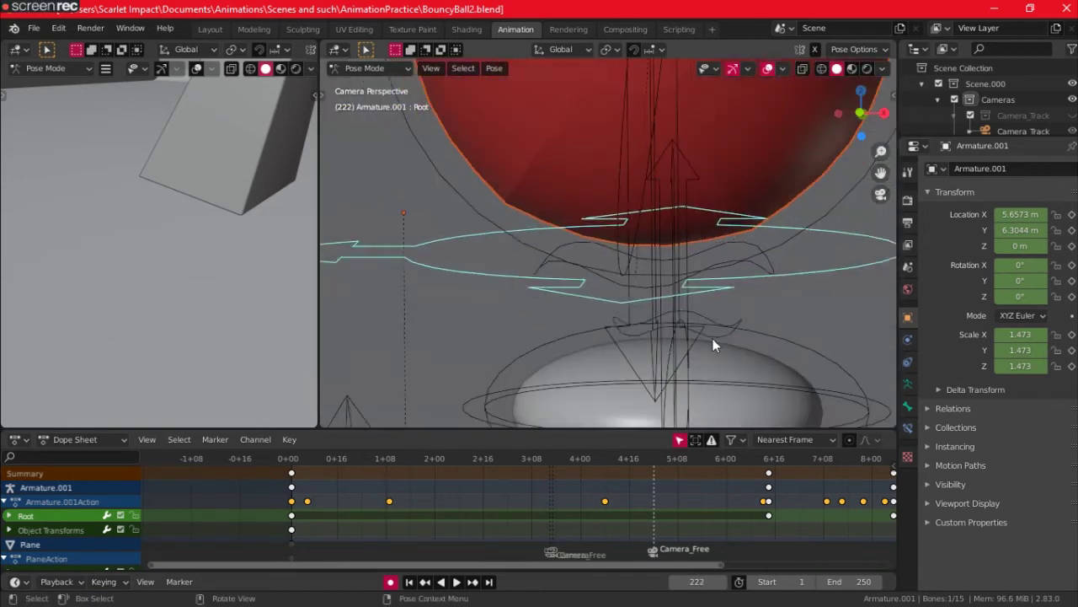
left_click(708, 337)
key("g")
left_click(715, 250)
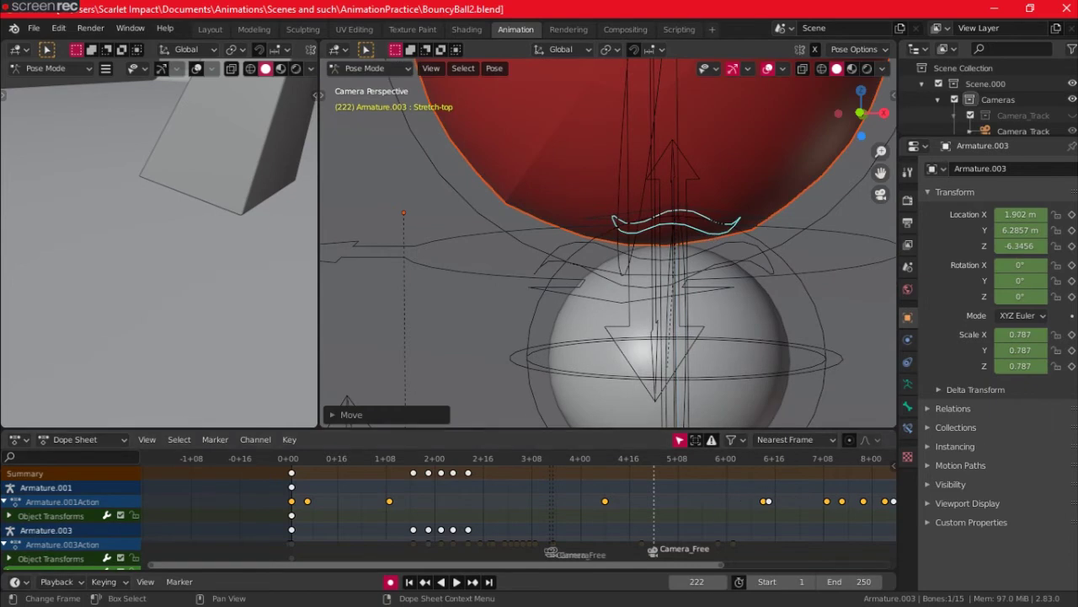
- Step through the frames around 222 to examine how the red ball lands on the white ball
scroll(591, 526, "down", 2)
middle_click_drag(592, 526, 477, 510)
key("Right")
key("Right")
scroll(472, 365, "down", 4)
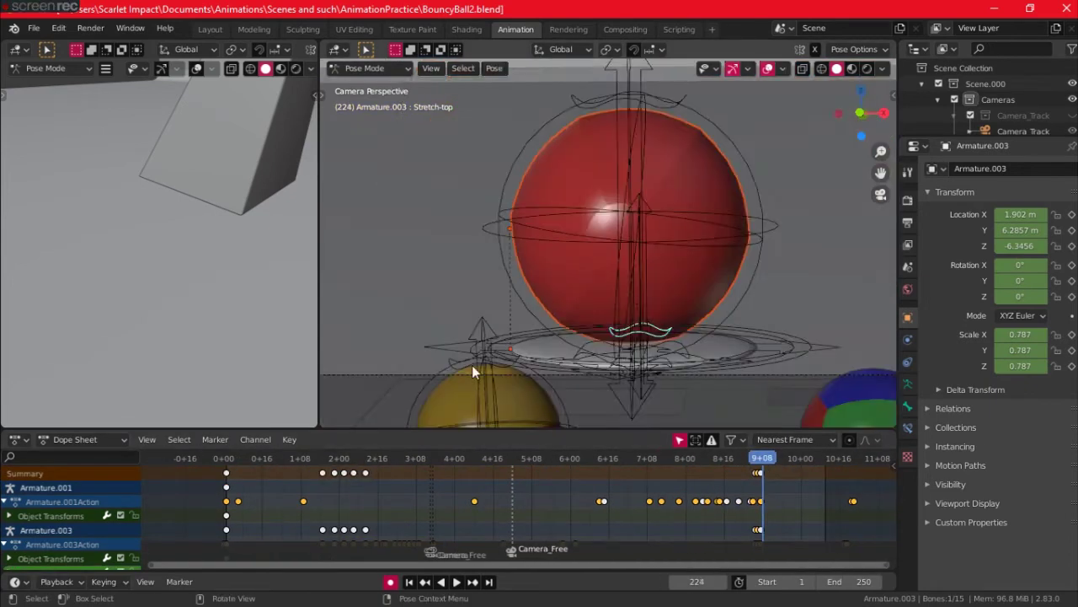
middle_click_drag(485, 365, 496, 76, "shift")
scroll(590, 195, "down", 4)
key("Right")
key("Right")
key("Right")
key("Right")
key("Right")
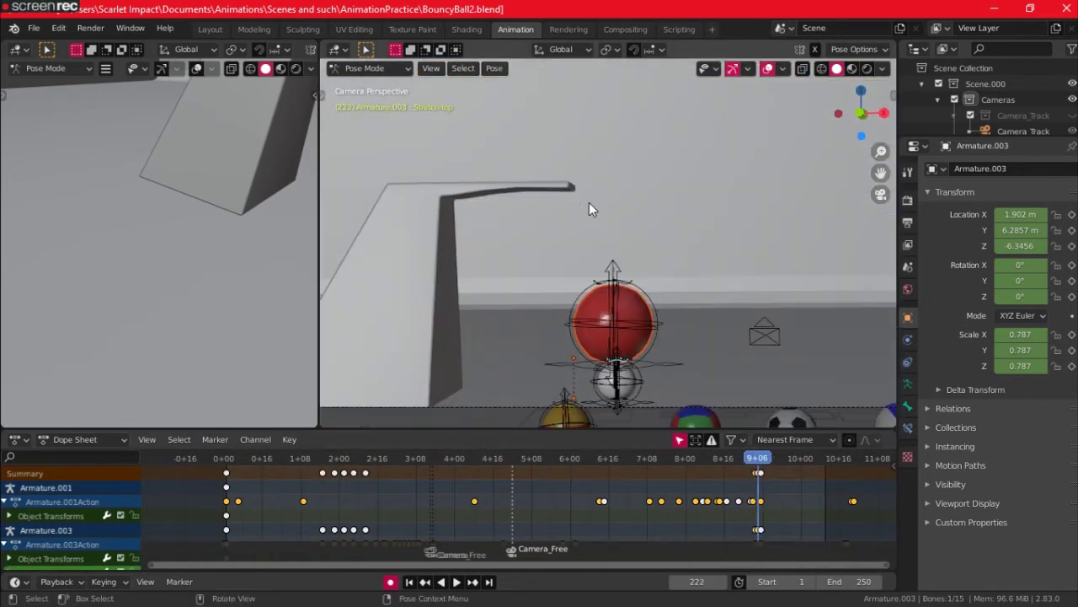
key("Left")
key("Left")
key("Left")
key("Left")
key("Left")
key("Left")
key("Right")
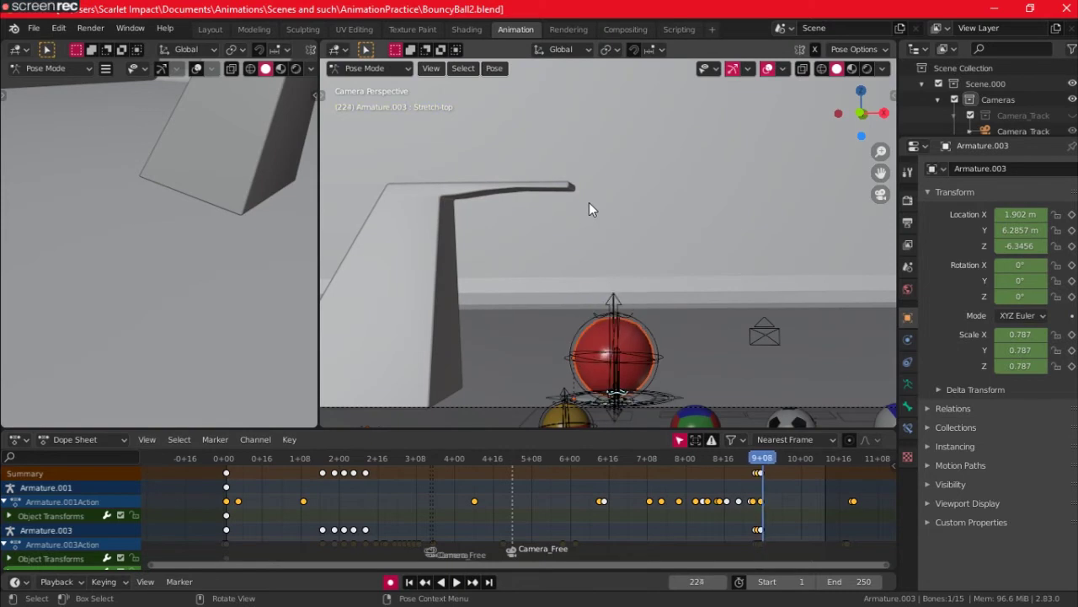
- Squash the red ball at frame 224 by lowering its Stretch-top bone, and clear that bone's location at frame 225
left_click(630, 318)
left_click_drag(630, 317, 633, 351)
key("Right")
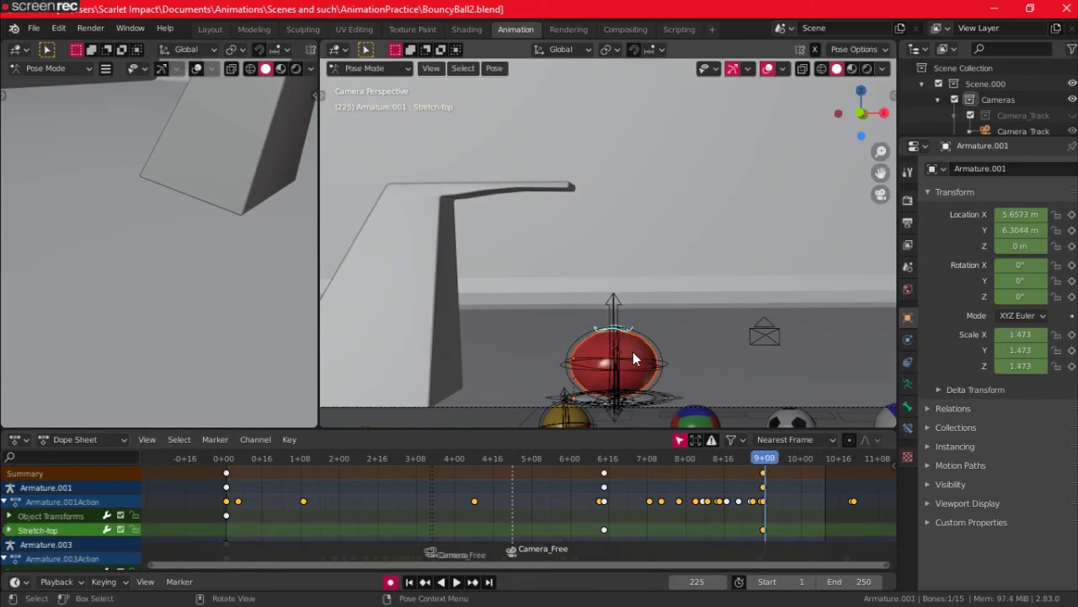
key("alt+g")
- Play the animation from the start with the viewport overlays hidden, then show the overlays again
left_click(410, 582)
left_click(455, 582)
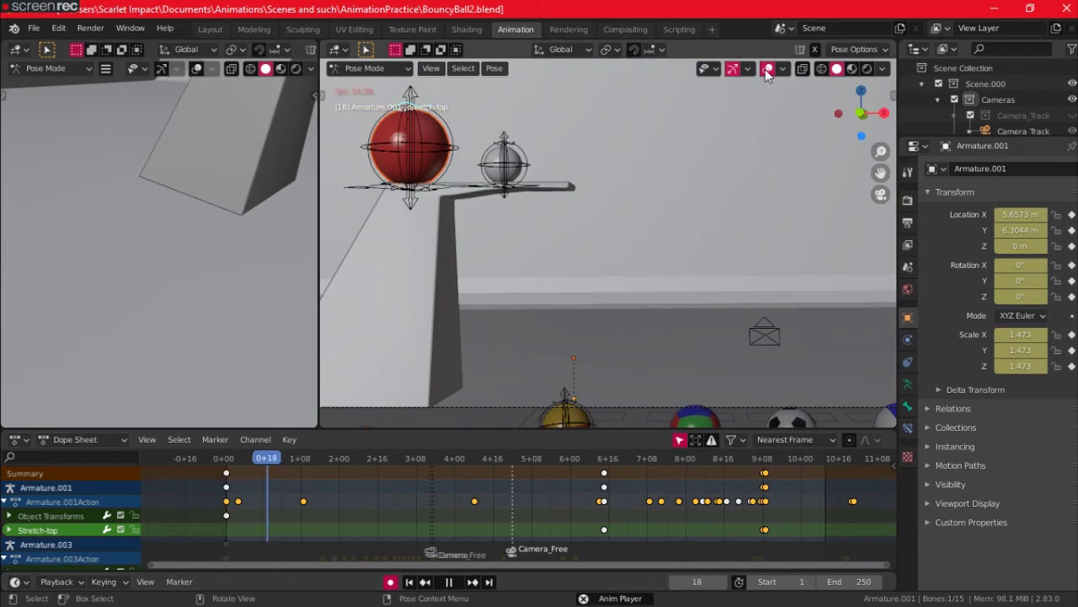
left_click(453, 583)
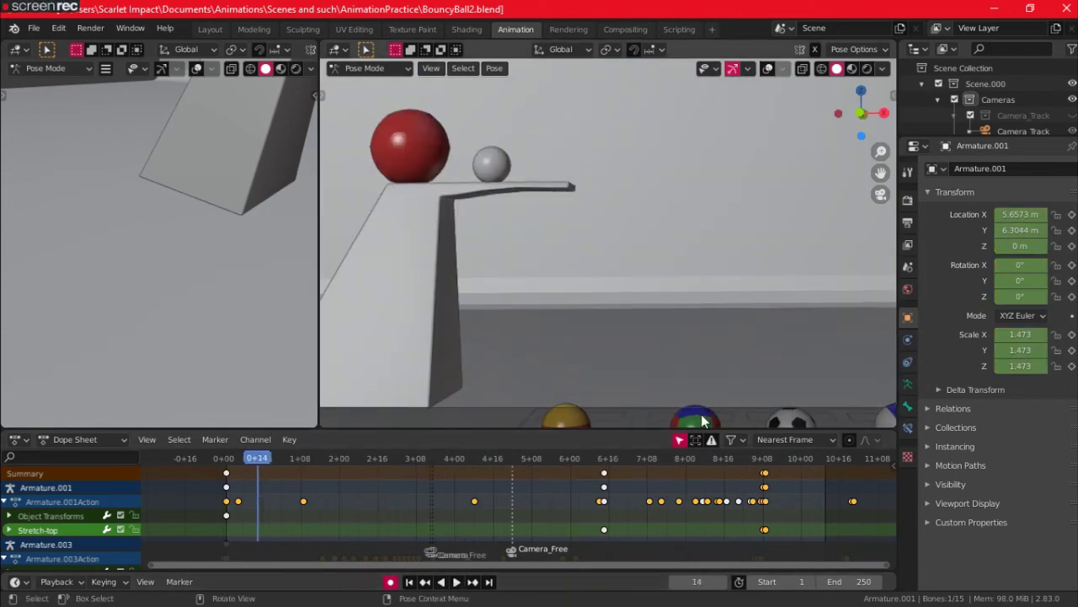
left_click(766, 69)
- Insert a keyframe on the red ball's Stretch-top bone several frames before the impact
left_click(755, 457)
key("Left")
key("Left")
key("Left")
key("Left")
key("Left")
key("Left")
key("i")
- Insert two more keyframes on the red ball's Stretch-top bone during its fall, and check the frames up to 227
key("Left")
key("Left")
key("Left")
key("Left")
key("Left")
key("Left")
key("Left")
key("Left")
key("Left")
key("Left")
key("Left")
key("Right")
key("Right")
key("Right")
key("Right")
key("Right")
key("Right")
key("Right")
key("Right")
key("Right")
key("Right")
key("Right")
key("Right")
key("Right")
key("i")
key("Right")
key("Right")
key("Right")
key("Left")
key("i")
key("Right")
key("Right")
key("Right")
key("Right")
key("Right")
key("Right")
key("Right")
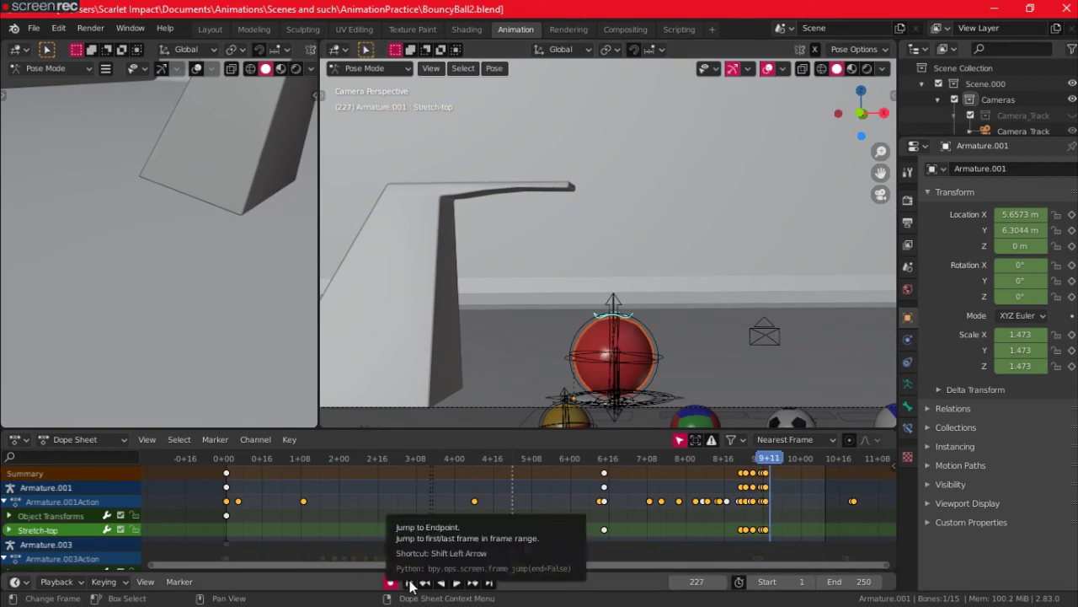
- Review the red ball's fall with the viewport overlays hidden, and save the file
left_click(625, 460)
left_click(456, 582)
left_click(769, 70)
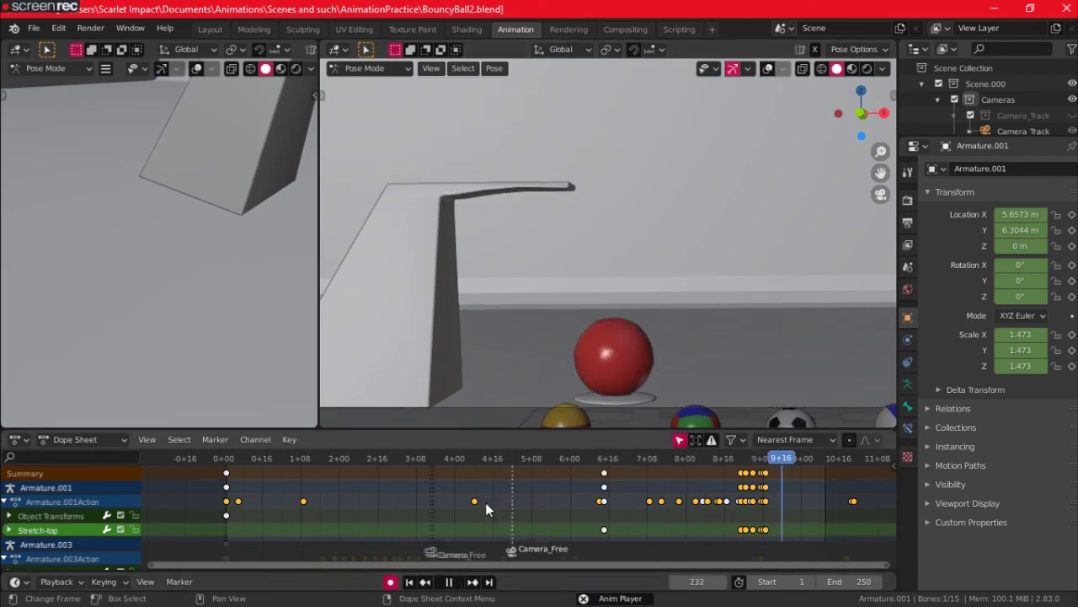
left_click(454, 581)
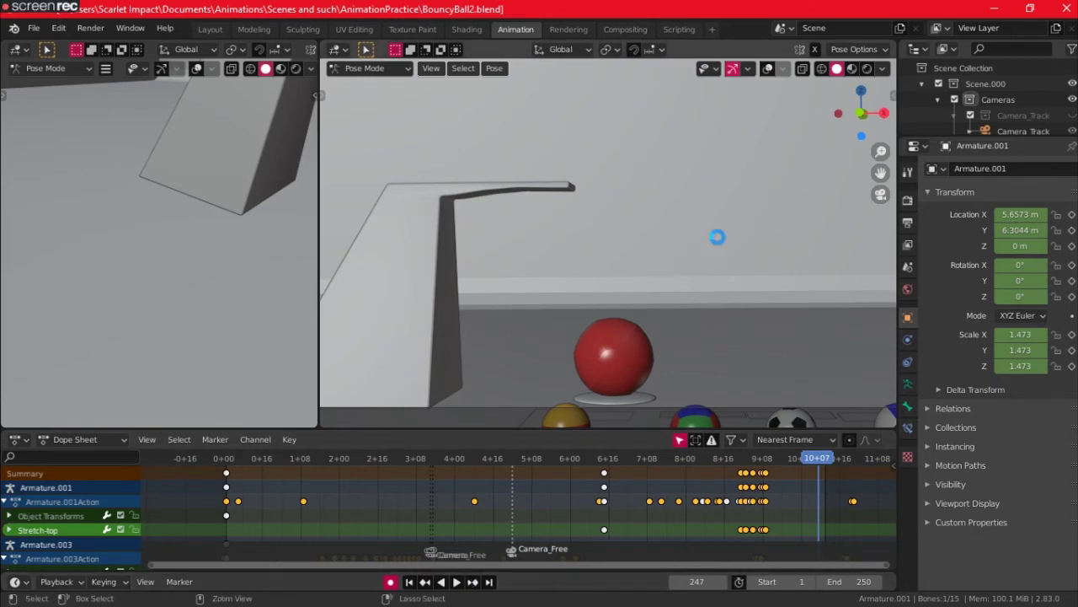
key("ctrl+s")
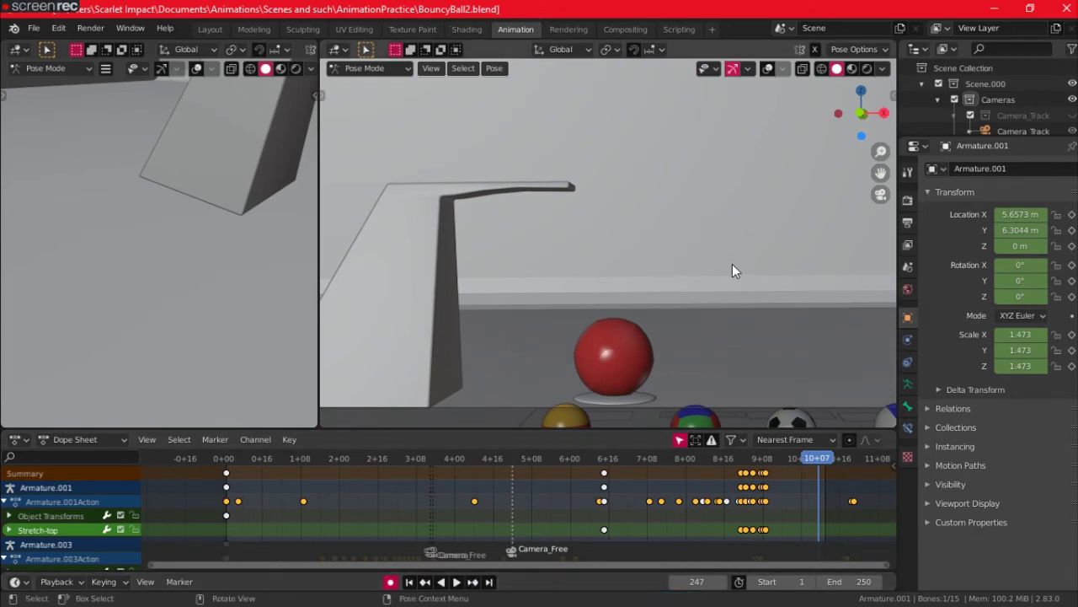
- Play the animation and scrub back to around frame 120 to review the earlier motion
key("space")
left_click(730, 458)
left_click_drag(730, 455, 508, 456)
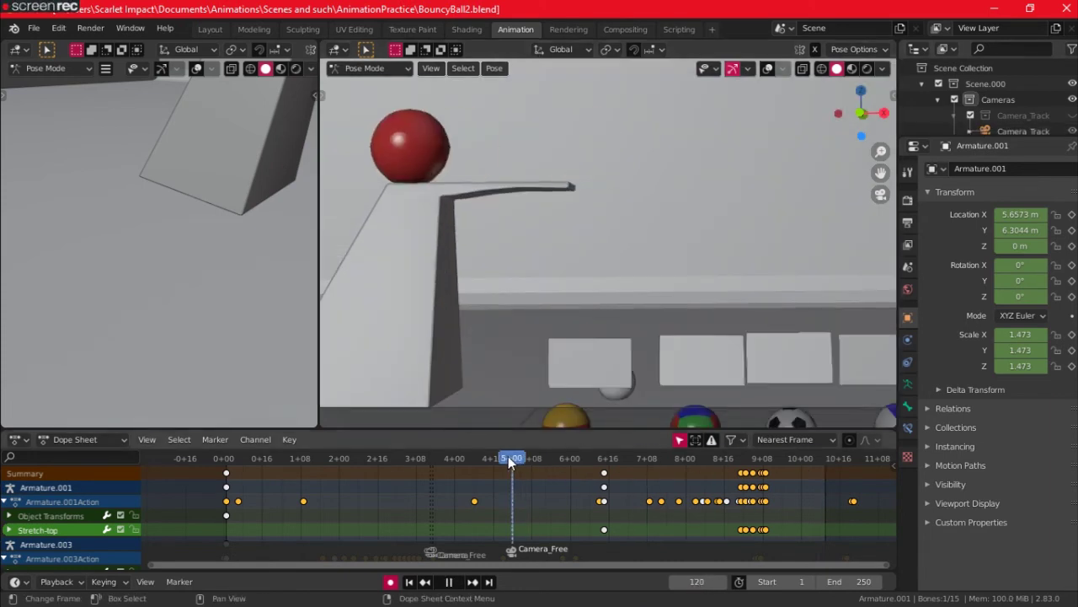
key("Escape")
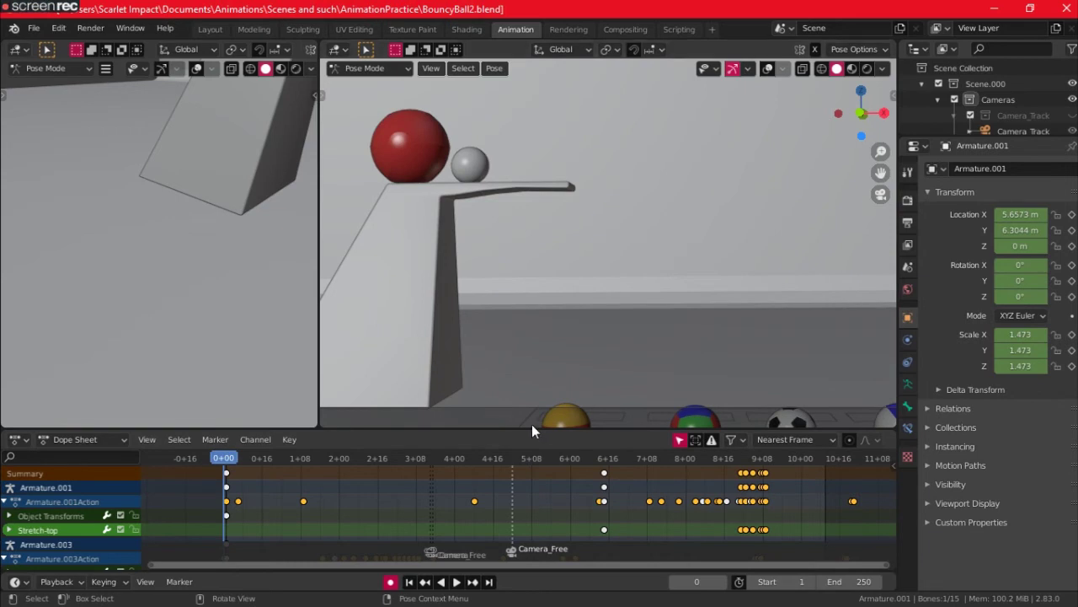
- Go to frame 10, show the viewport overlays and select all control bones of the small white ball's rig
key("Right")
key("Right")
key("Right")
key("Right")
key("Right")
key("Right")
key("Right")
key("Right")
key("Right")
key("Right")
left_click(766, 68)
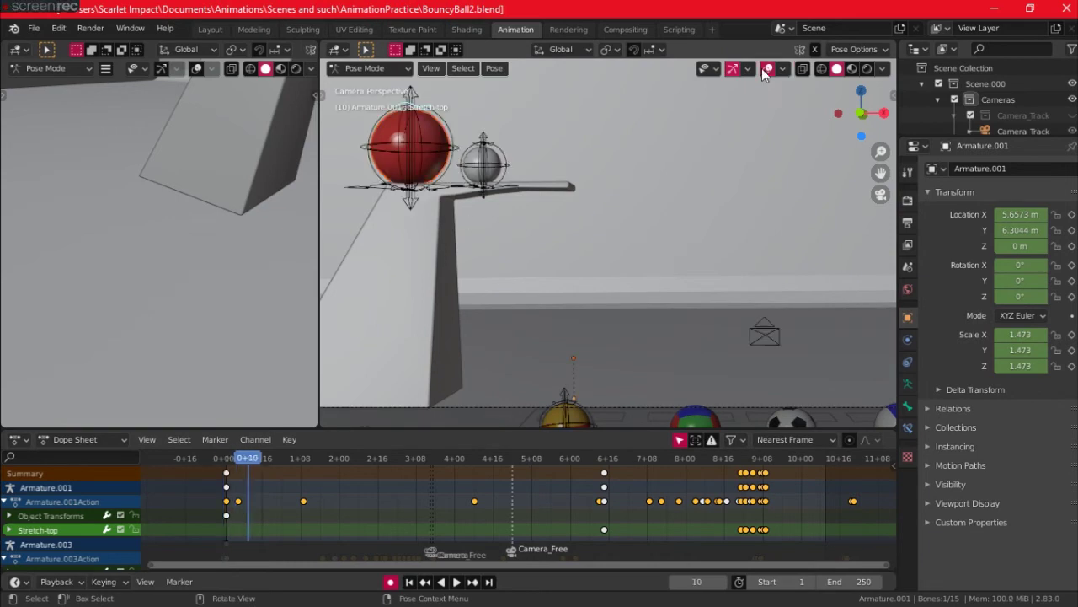
left_click(477, 178)
scroll(522, 211, "up", 1)
mouse_move(504, 186)
left_mouse_down()
mouse_move(459, 113)
mouse_move(504, 167)
left_mouse_up()
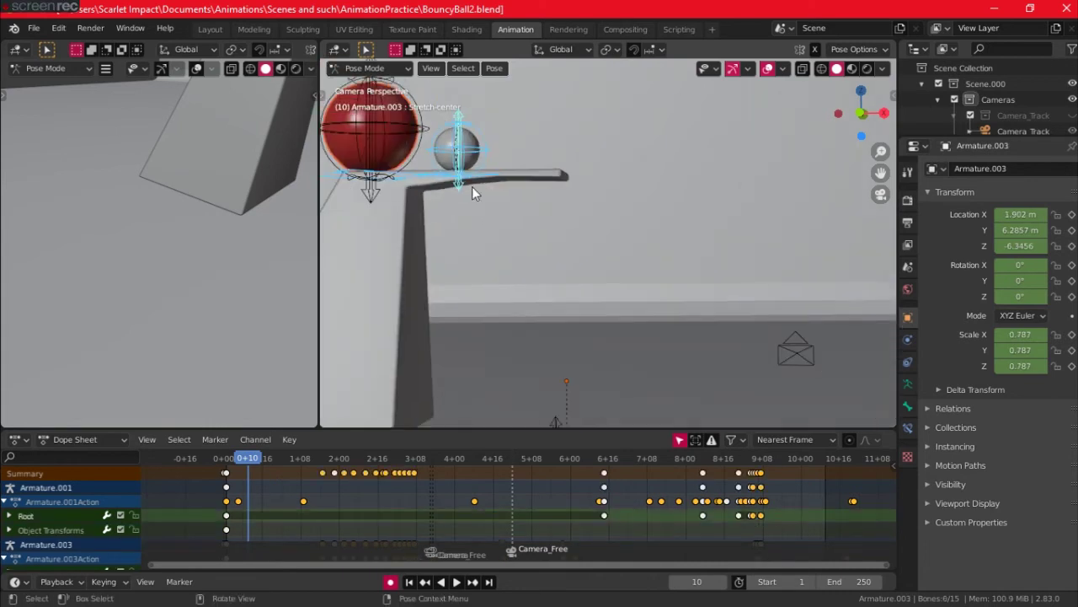
left_click(489, 176, "shift")
scroll(405, 149, "up", 2)
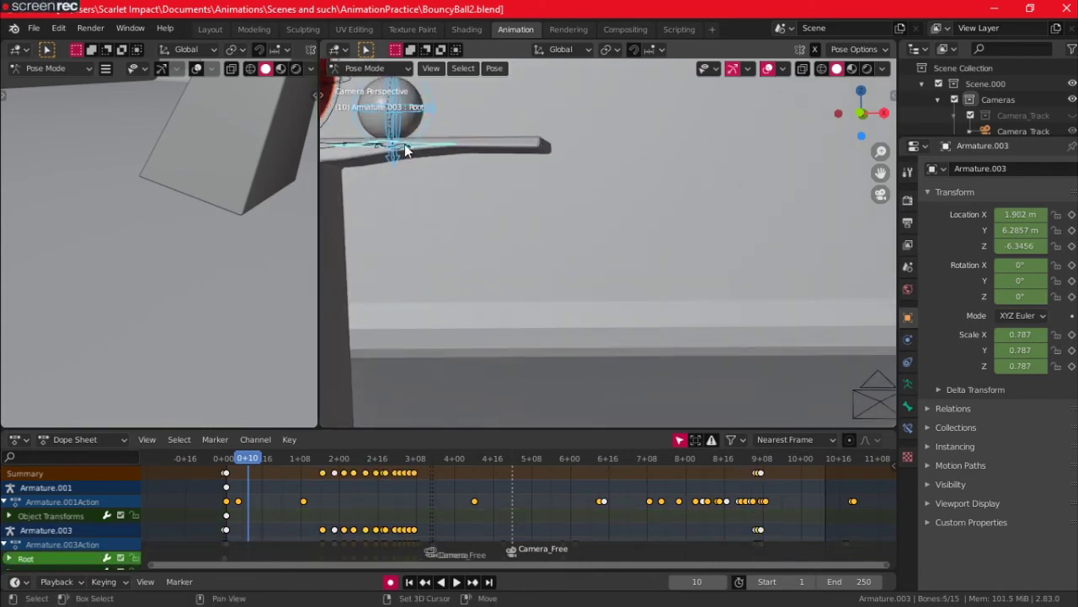
left_click(405, 150, "shift")
middle_click_drag(405, 149, 446, 168)
scroll(489, 195, "up", 5)
key("KP_0")
scroll(472, 227, "down", 5)
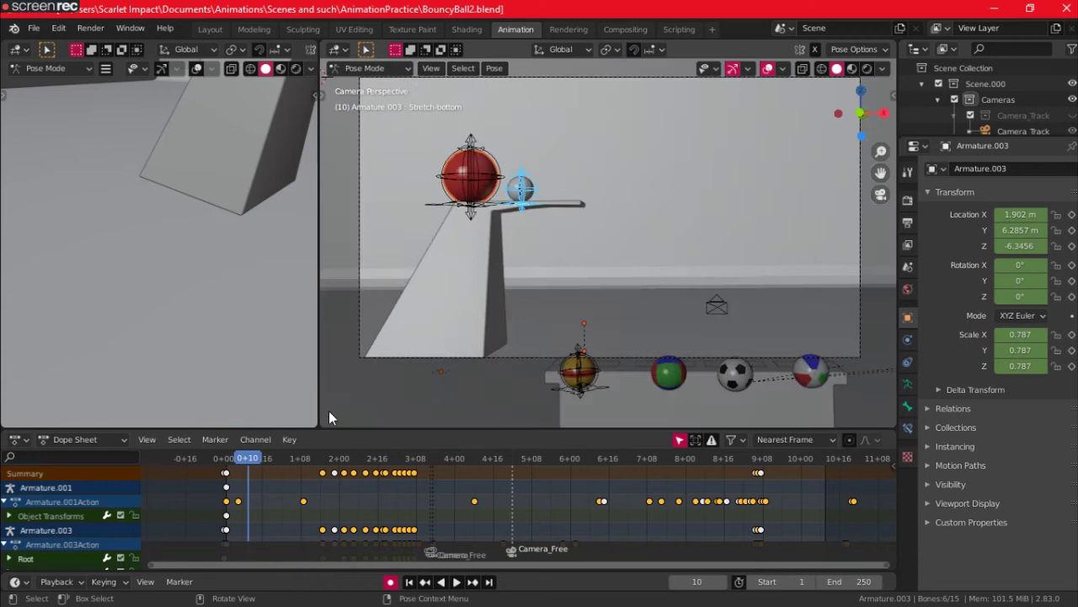
key("KP_0")
- Around frame 40, squash the small white ball by lowering its Stretch-top bone along the Z axis
scroll(506, 212, "down", 20, "alt")
scroll(507, 211, "down", 5, "alt")
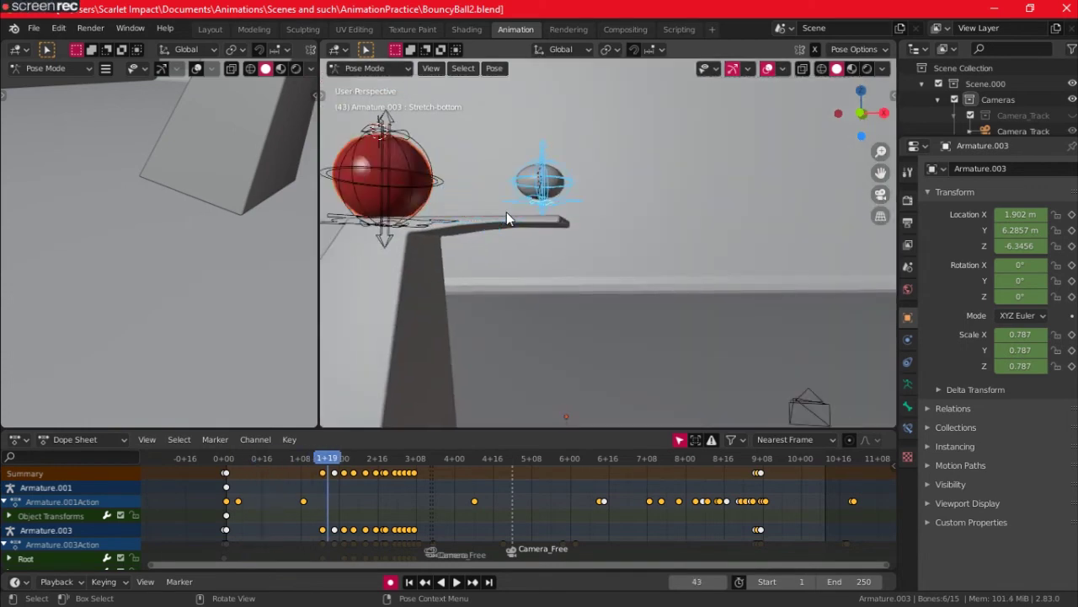
scroll(507, 211, "up", 5, "alt")
scroll(507, 211, "down", 2, "alt")
key("Right")
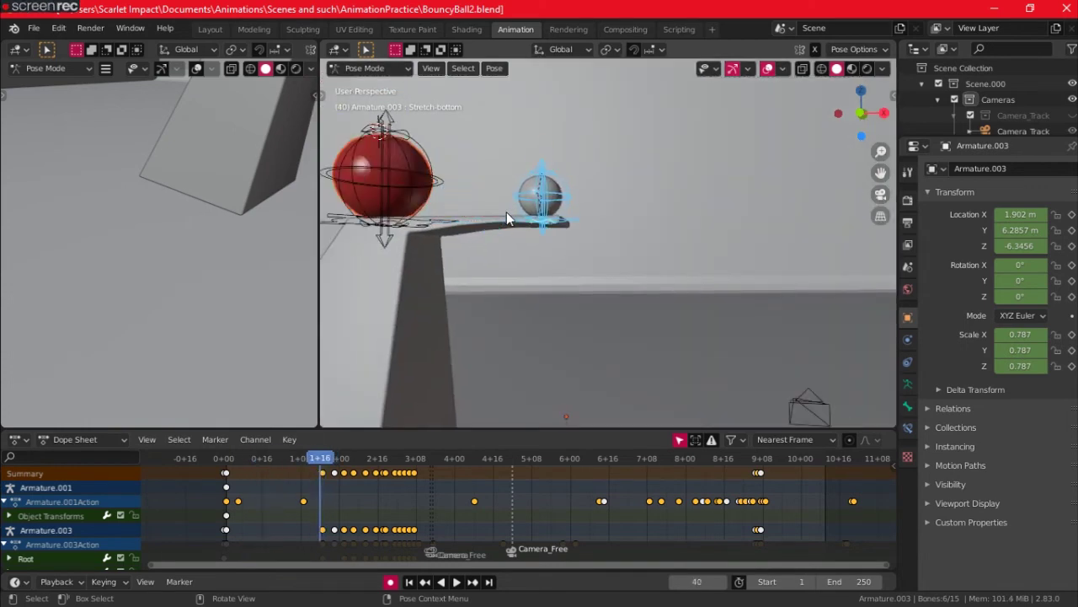
left_click(550, 183)
key("g")
key("z")
left_click(550, 204)
key("Left")
key("Left")
key("Right")
key("Right")
key("Right")
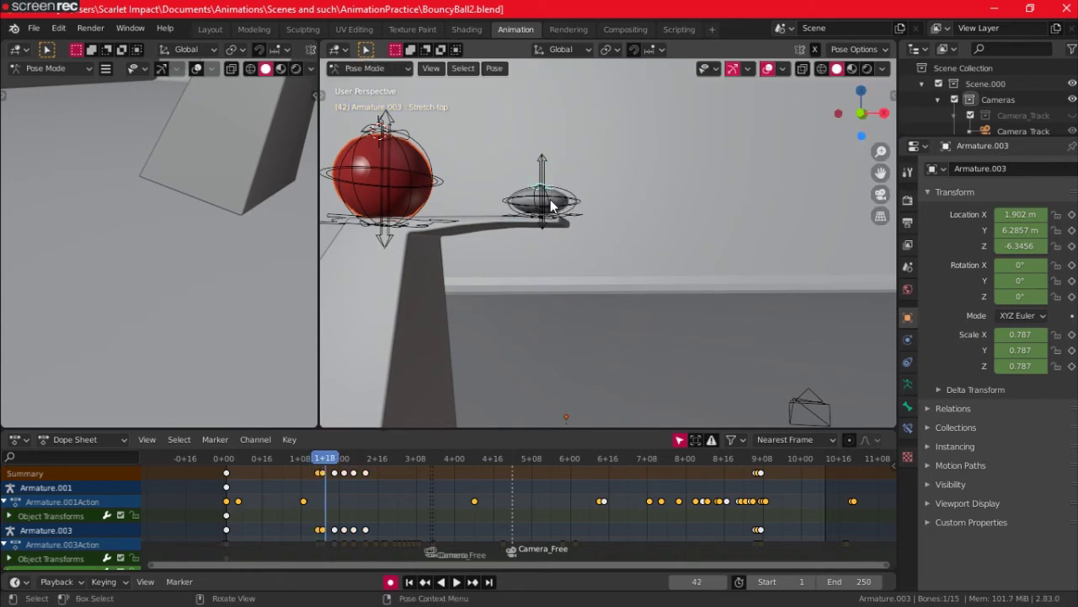
- Around frame 43, reset the small white ball's Stretch-top bone location and reposition it along the Z axis
key("Right")
key("Right")
key("alt+g")
key("g")
key("z")
left_click(549, 172)
key("Left")
key("Right")
key("Left")
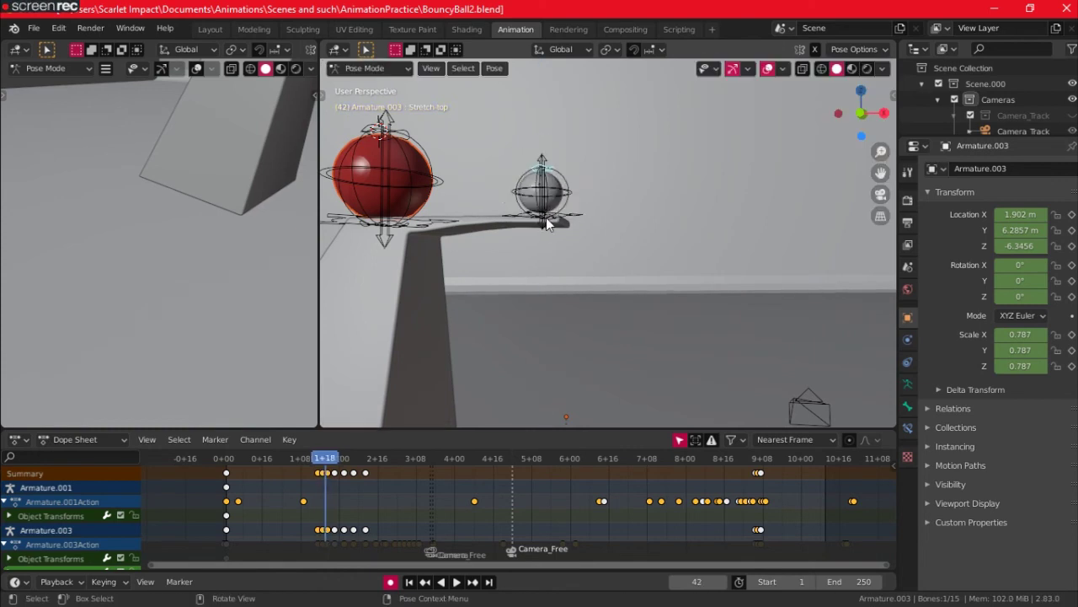
- Adjust the small white ball's Stretch-bottom bone along the Z axis at frame 42
left_click(544, 218)
key("g")
key("z")
left_click(545, 221)
key("Right")
key("Right")
key("Right")
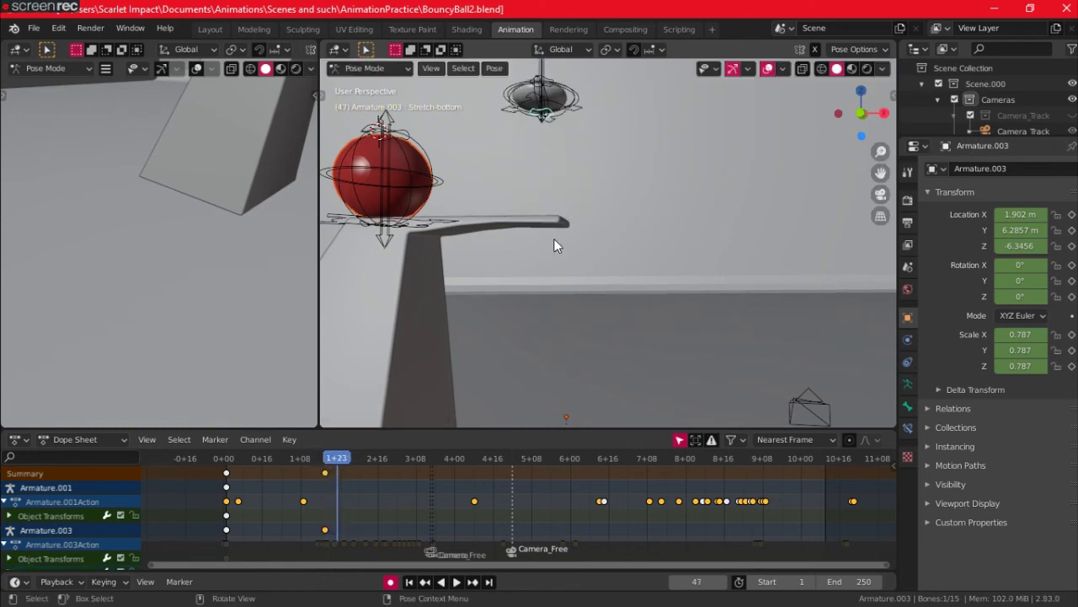
- Around frames 48 and 49, raise the white ball's Stretch-top bone along the Z axis to reduce the squash in mid-air
key("Right")
left_click(551, 134)
key("g")
key("z")
left_click(553, 103)
key("Right")
key("g")
key("z")
left_click(556, 75)
- Switch to the camera view and adjust the white ball's Stretch-top bone along Z around frame 51
key("Right")
key("Right")
key("Right")
key("Right")
key("Right")
key("KP_0")
middle_click_drag(584, 200, 586, 234, "shift")
key("Left")
key("Right")
key("Right")
key("g")
key("z")
left_click(586, 202)
- From frame 52 to about frame 56, raise the Stretch-top bone in stages along Z to elongate the white ball
key("Right")
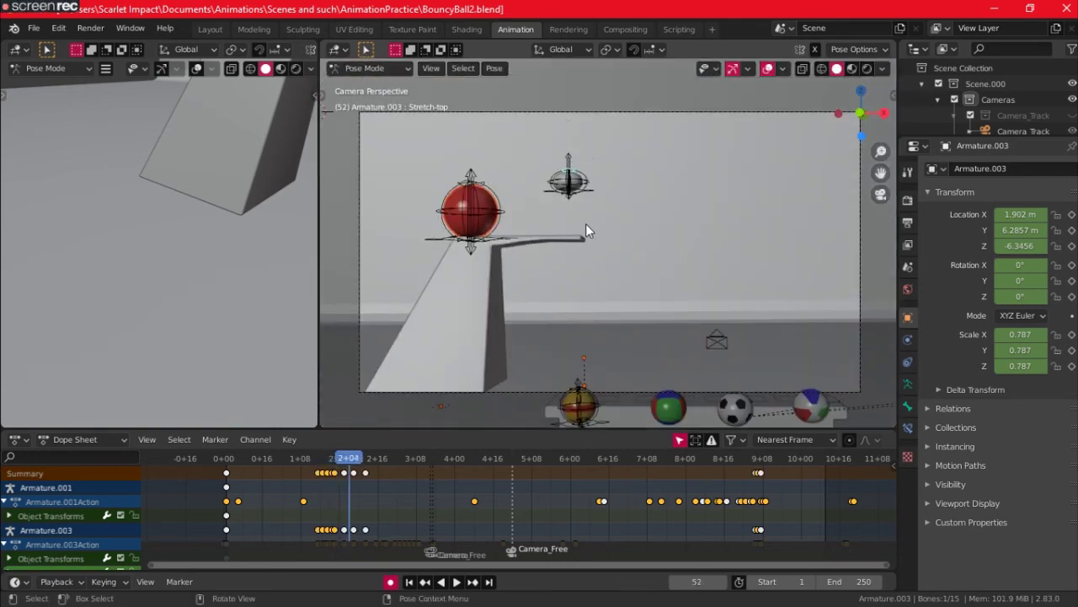
key("g")
key("z")
left_click(584, 195)
key("Right")
key("Right")
key("g")
key("z")
left_click(585, 179)
key("Right")
key("Right")
key("g")
key("z")
left_click(585, 164)
- Around frames 62 and 63, adjust the white ball's Stretch-top bone for the fast part of its fall
key("Right")
key("Right")
key("Right")
key("Right")
key("Right")
key("Right")
key("g")
key("z")
left_click(593, 222)
key("Right")
key("g")
key("z")
left_click(596, 261)
key("g")
left_click(599, 218)
- Go past frame 67, reset the Stretch-top bone's location and reposition it along the Z axis for the falling ball
key("Right")
key("Right")
key("Right")
key("Right")
key("Right")
key("Right")
key("Right")
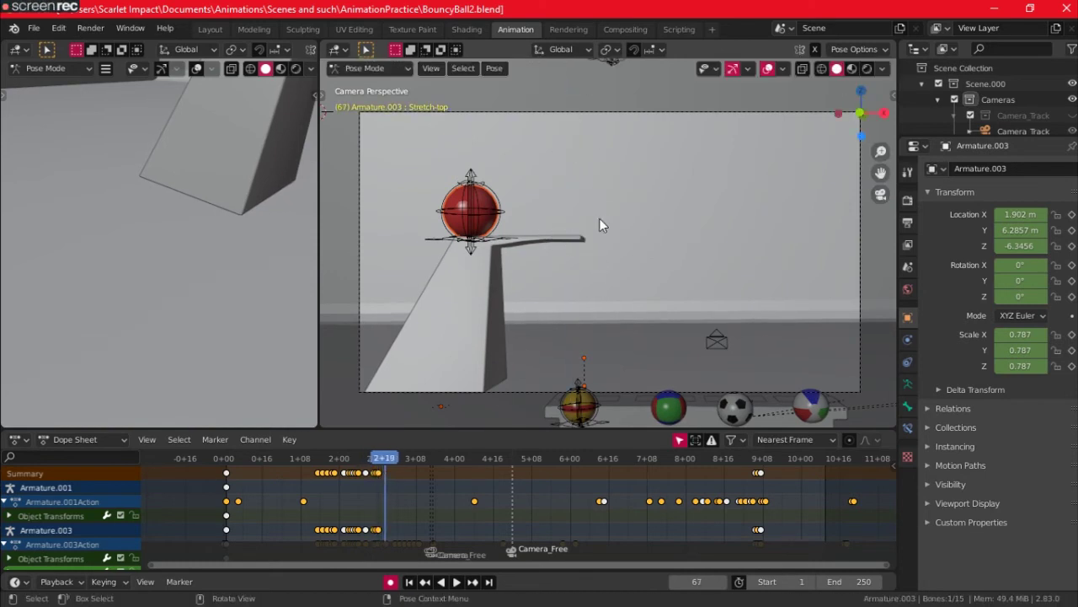
key("alt+g")
key("Right")
key("Left")
key("g")
key("z")
left_click(633, 347)
- Fine-tune the white ball's stretch up to frame 73 by moving its Stretch-top bone along the Z axis
key("Right")
key("g")
key("z")
left_click(631, 345)
key("Right")
key("Right")
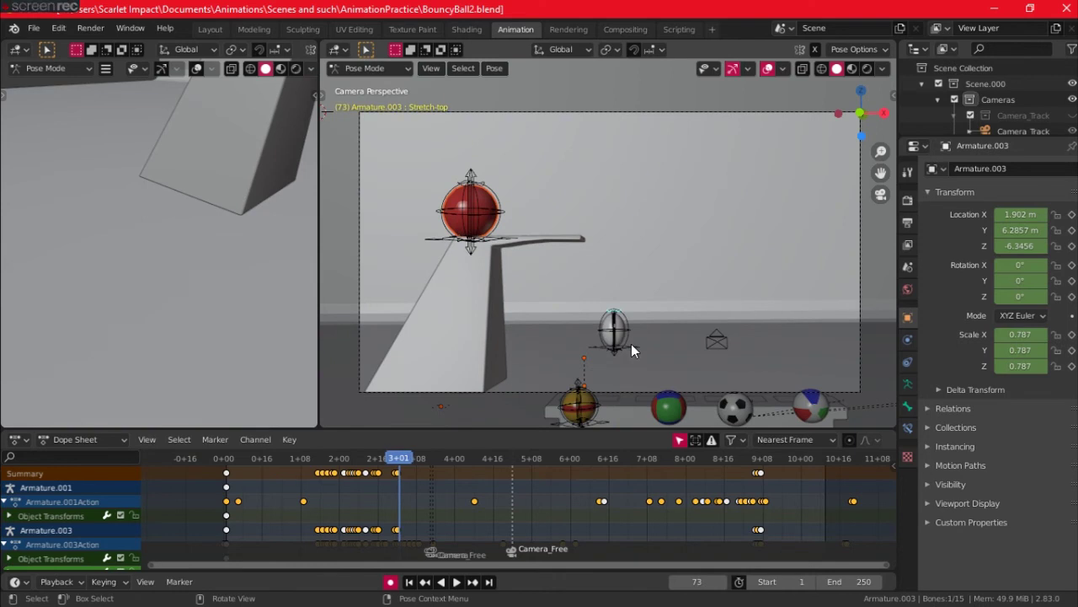
key("g")
key("z")
left_click(631, 337)
- Step through the frames after 73 and back to examine the end of the white ball's fall
key("Right")
key("Right")
key("Right")
key("Right")
key("Right")
key("Right")
key("Right")
key("Right")
key("Right")
key("Right")
key("Left")
key("Left")
key("Left")
key("Left")
key("Left")
key("Left")
key("Left")
- Set the scene's end frame to 78 and play the animation from the start with the viewport overlays hidden
left_click(411, 583)
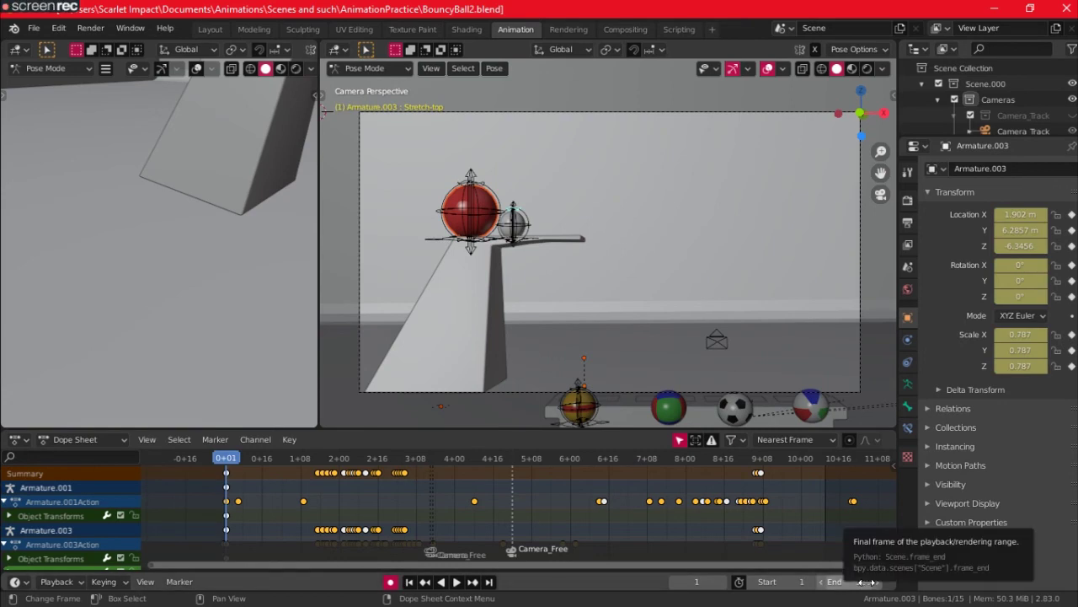
left_click_drag(843, 581, 832, 581)
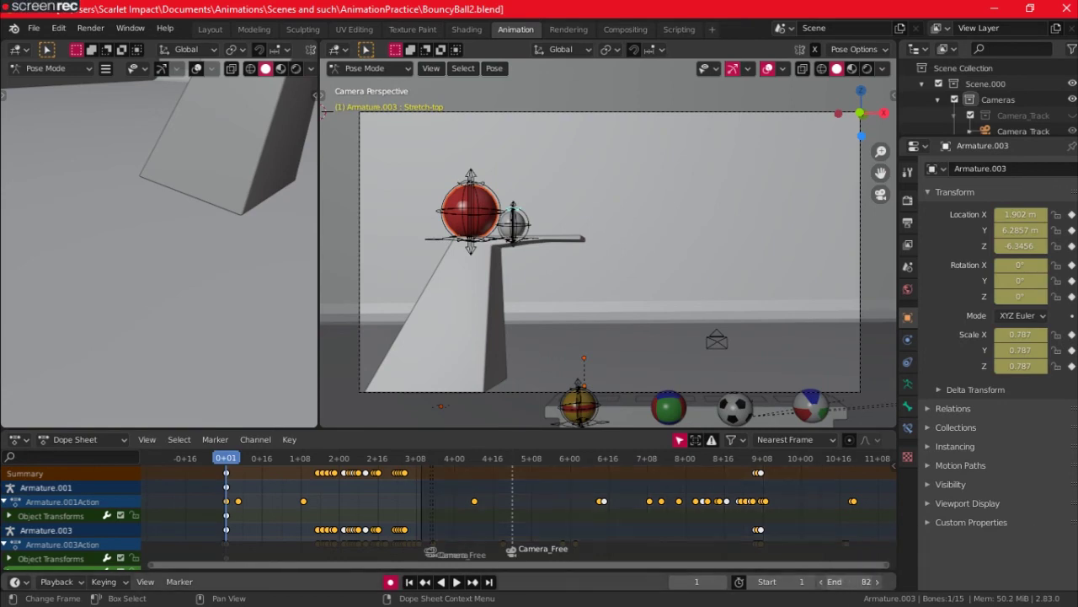
left_click(461, 582)
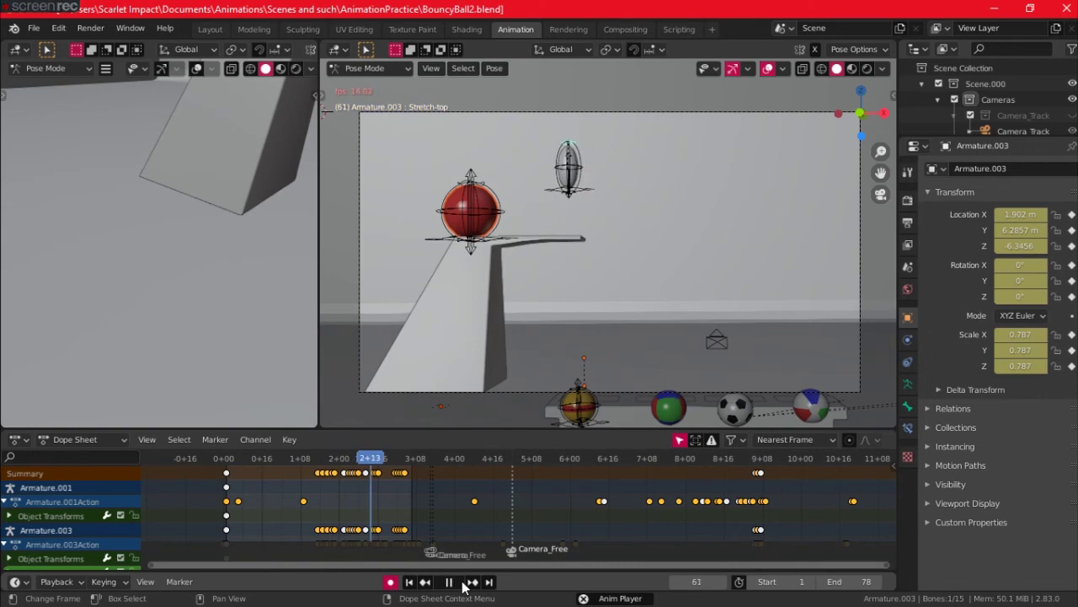
key("shift+alt+z")
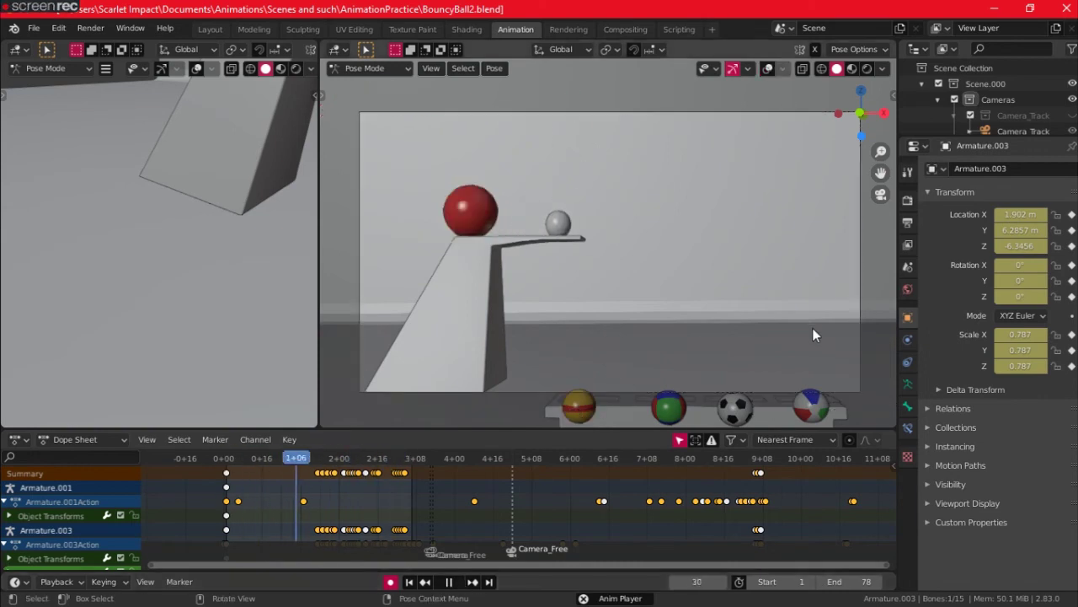
left_click(449, 581)
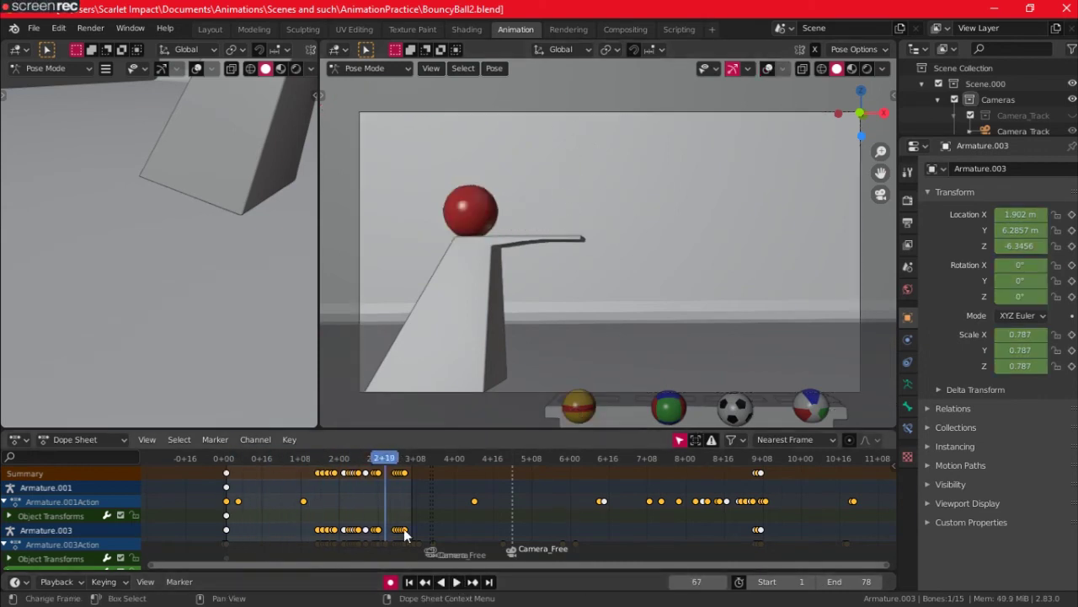
- Scale the white ball's bounce and fall keyframes to a slightly longer timing and set the end frame to 80
left_click_drag(412, 533, 330, 465)
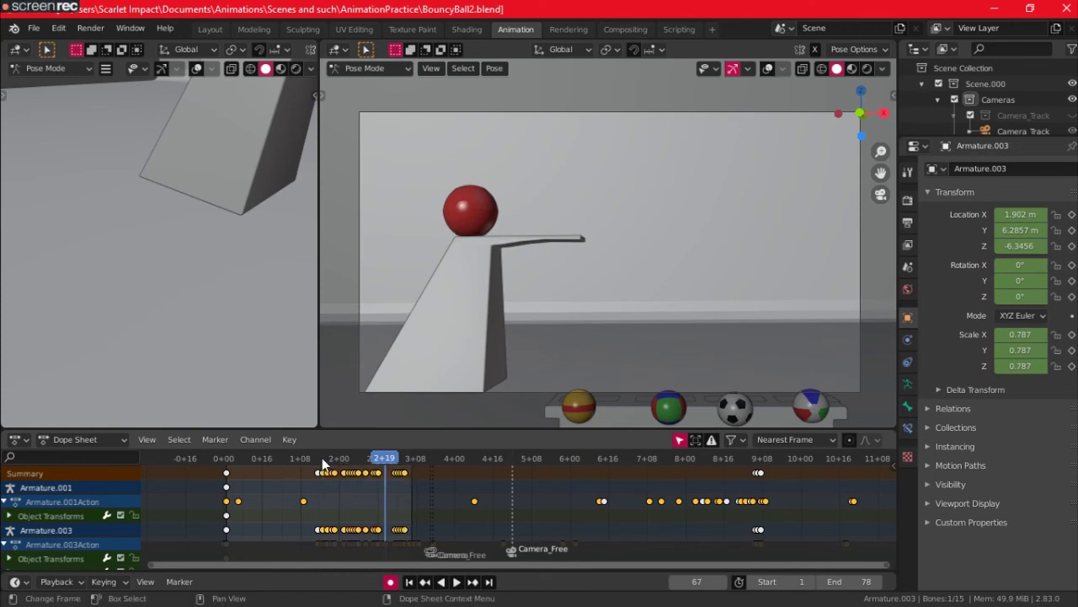
key("s")
left_click(370, 497)
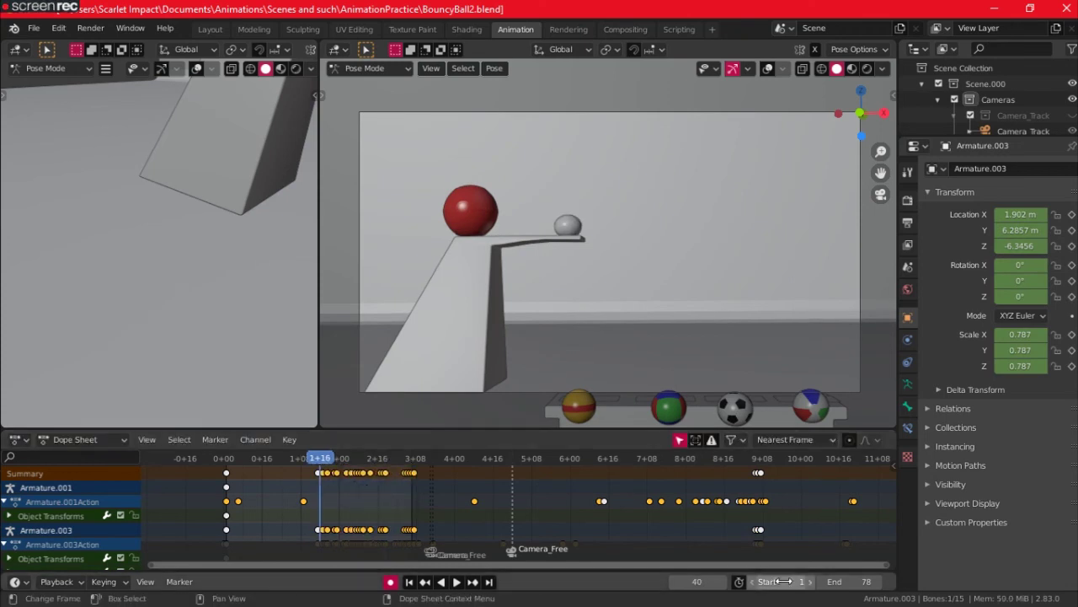
left_click(595, 226)
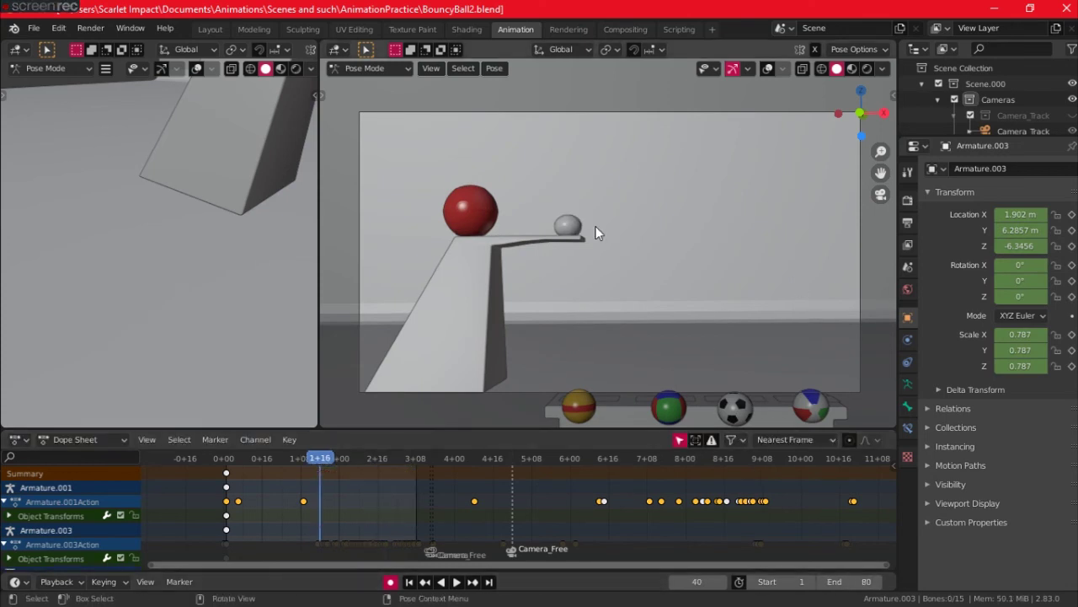
- Play the retimed animation from the first frame and show the viewport overlays again
left_click(409, 582)
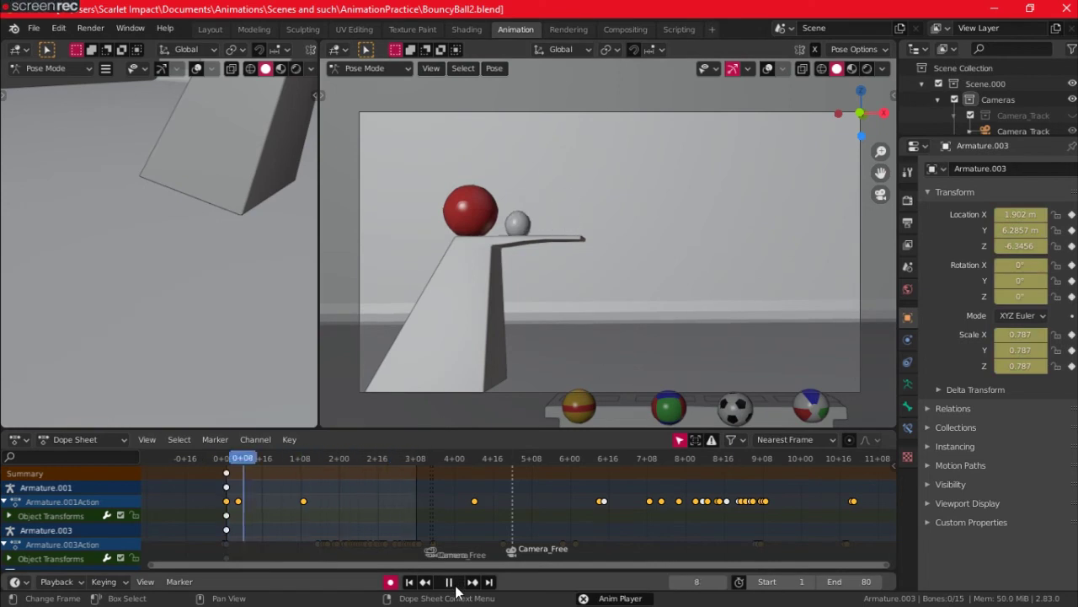
left_click(452, 584)
left_click(410, 583)
left_click(768, 69)
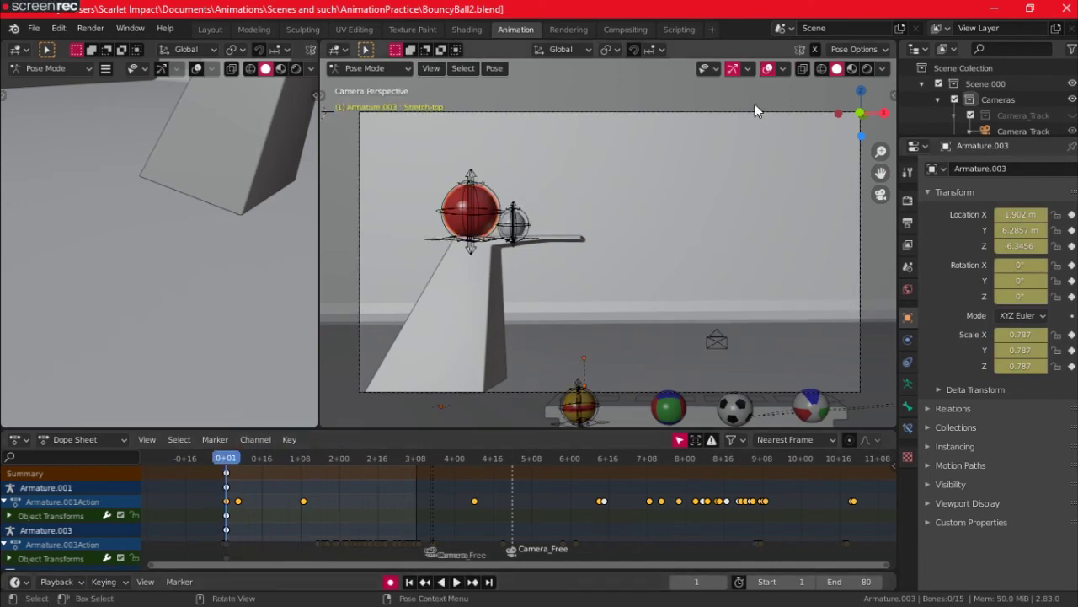
key("space")
key("space")
- Select the small white ball's control bones, go to frame 50 and move its Stretch-bottom bone
left_click_drag(573, 208, 544, 264)
key("Right")
key("Right")
key("Right")
key("Right")
key("Right")
key("Right")
key("Right")
key("Right")
key("Right")
key("Right")
key("Right")
key("Right")
key("Right")
key("Right")
key("Right")
key("Right")
key("Right")
key("Right")
key("Right")
key("Right")
key("Right")
key("Right")
key("Right")
key("Right")
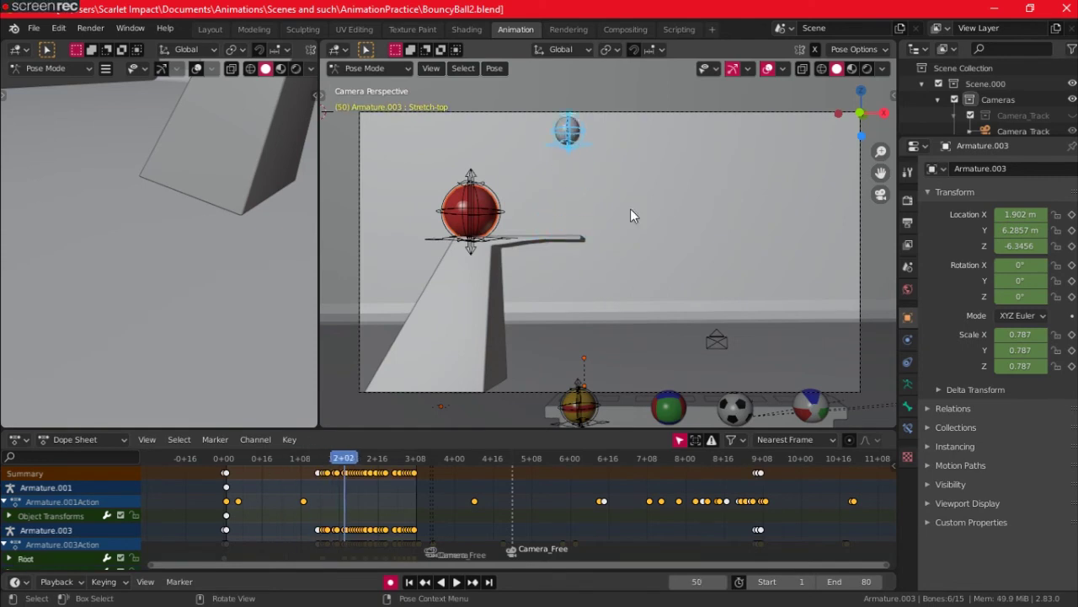
scroll(613, 311, "up", 4)
left_click_drag(547, 177, 552, 183)
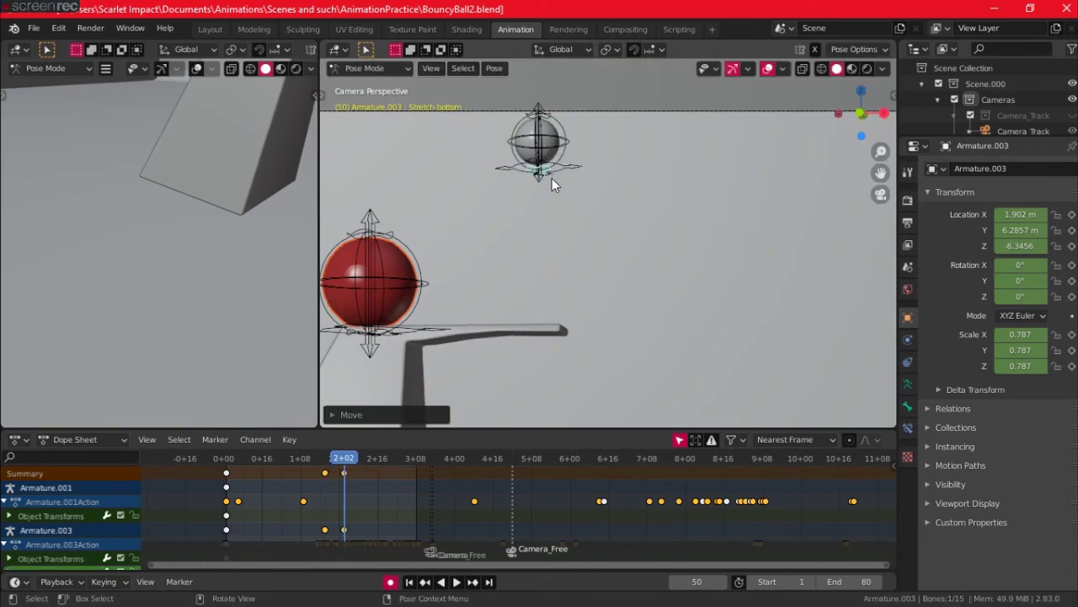
- Step back and forth through the white ball's bounce frames around frame 50 to examine its squash and stretch
key("Left")
key("Left")
key("Left")
key("Left")
key("Left")
key("Left")
key("Left")
key("Left")
key("Left")
key("Right")
key("Right")
key("Right")
key("Right")
key("Right")
key("Right")
key("Right")
key("Right")
key("Right")
key("Right")
key("Right")
key("Right")
key("Right")
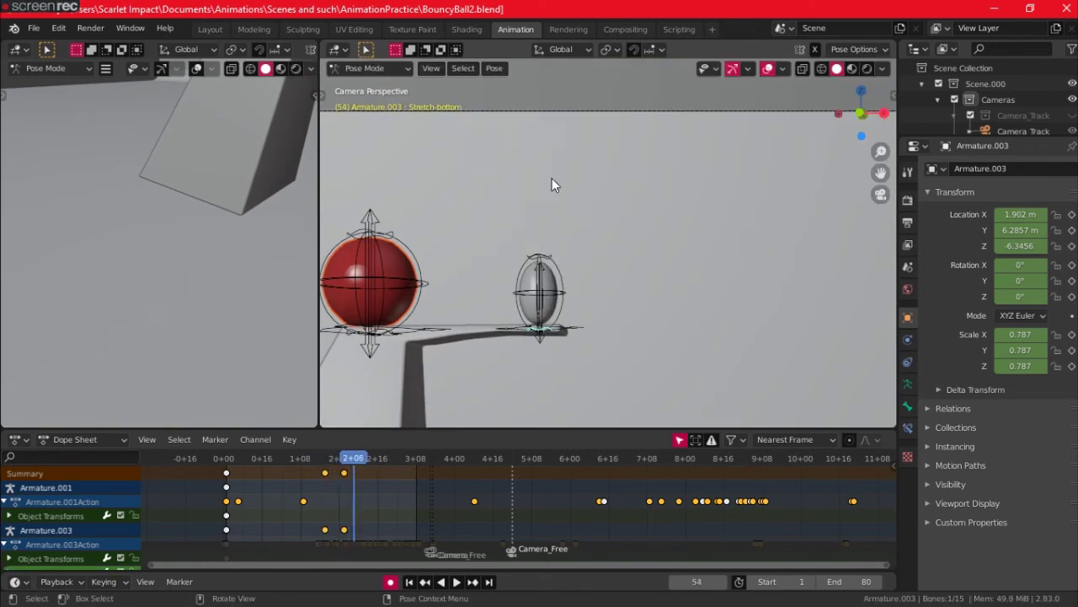
- Select the white ball's Stretch-top bone, lower it along Z at frame 55 and raise it a couple of frames further on
left_click(556, 258)
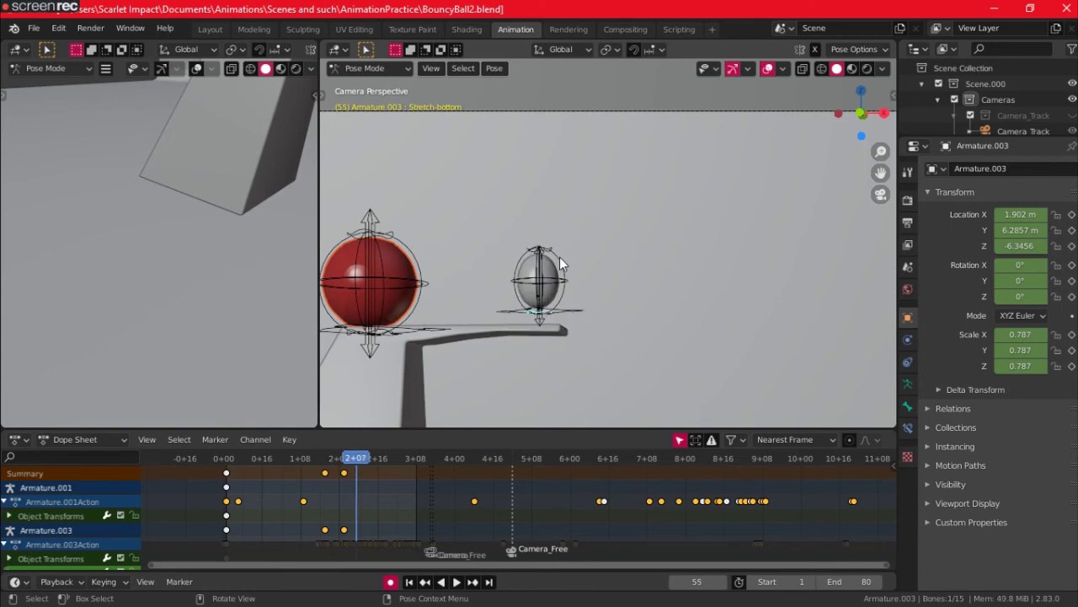
key("g")
key("z")
left_click(554, 290)
key("Right")
key("Right")
key("g")
key("z")
left_click(569, 250)
key("Right")
key("Right")
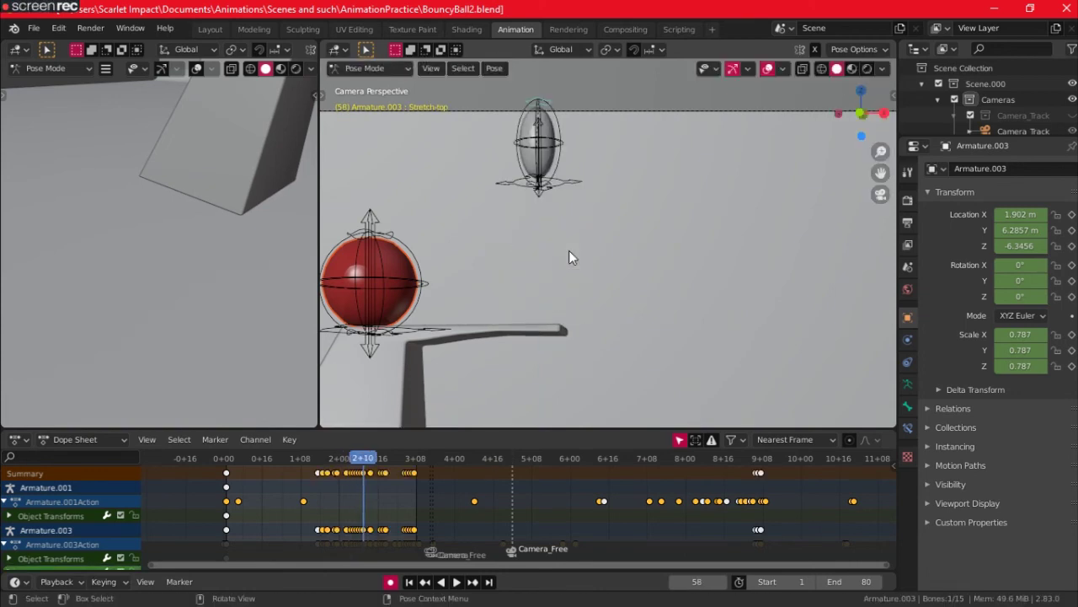
- Lower the white ball's Stretch-top bone along Z at frames 58 and 59
key("g")
key("z")
left_click(571, 274)
key("Right")
key("g")
key("z")
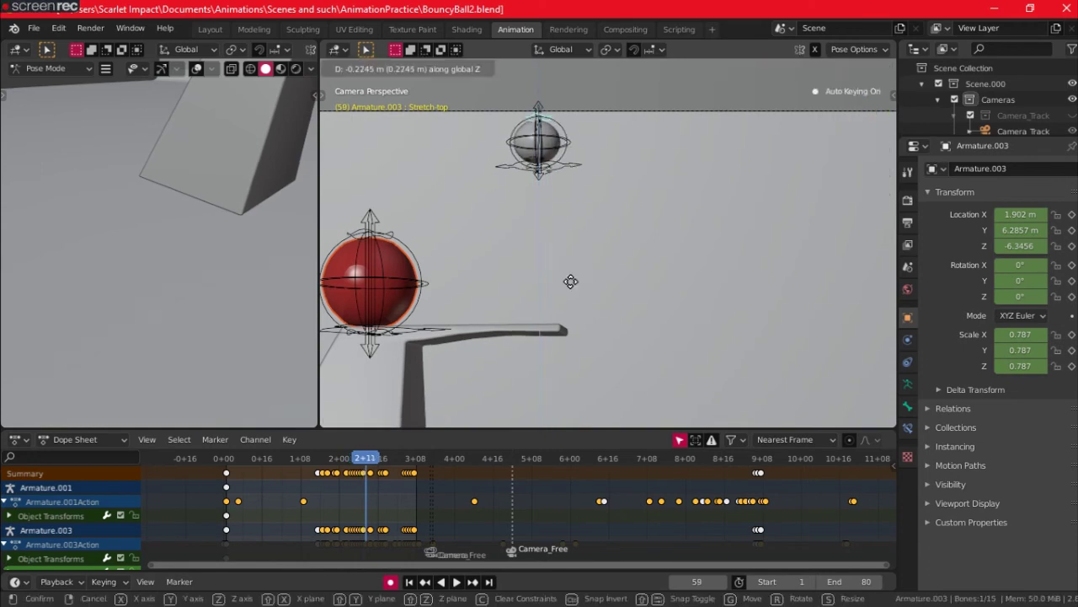
left_click(570, 281)
- Raise the white ball's Stretch-top bone along Z at frame 61 to stretch the falling ball
key("Right")
key("Right")
key("Right")
key("Left")
key("g")
key("z")
left_click(572, 254)
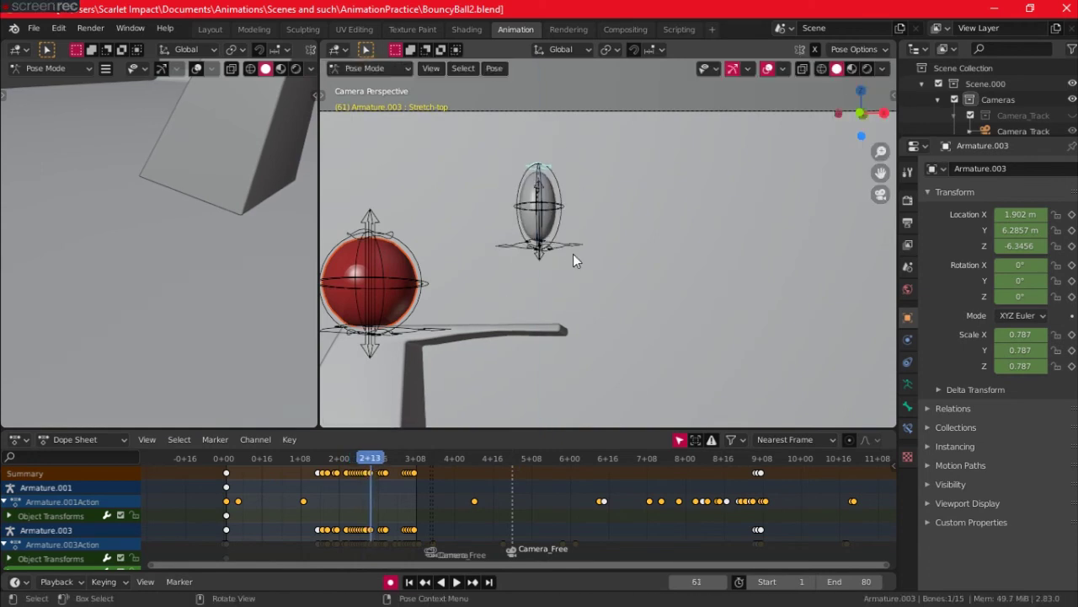
key("Right")
key("Right")
key("Right")
key("g")
key("z")
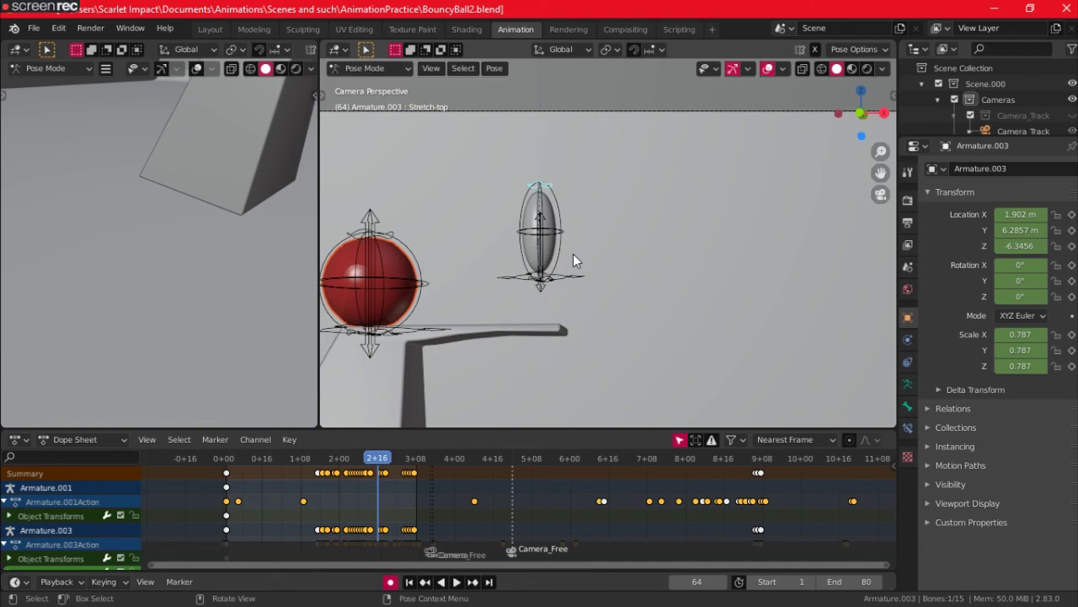
right_click(573, 253)
- Lower the white ball's Stretch-top bone at frame 63 to squash the ball against the ledge
key("Right")
key("Left")
key("Left")
key("Left")
key("Left")
key("Left")
key("Left")
key("Right")
key("Right")
key("Right")
key("Right")
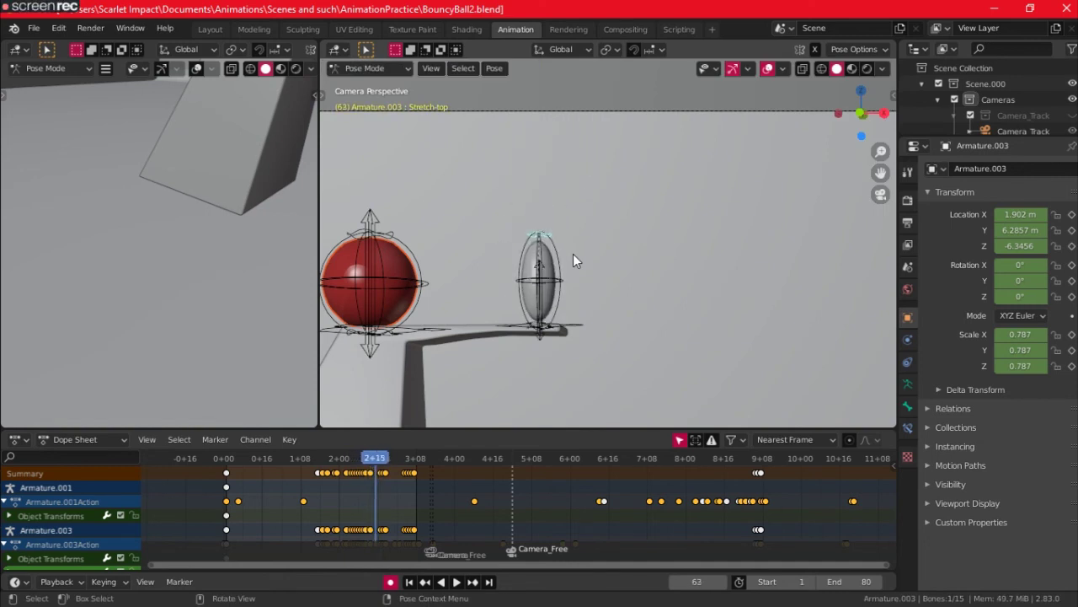
key("g")
left_click(572, 314)
- Step through the frames after frame 63 to examine the white ball's last bounce and its fall past the ledge
key("Right")
key("Right")
key("Right")
key("Right")
key("Right")
key("Right")
key("Right")
key("Right")
key("Right")
key("Right")
key("Right")
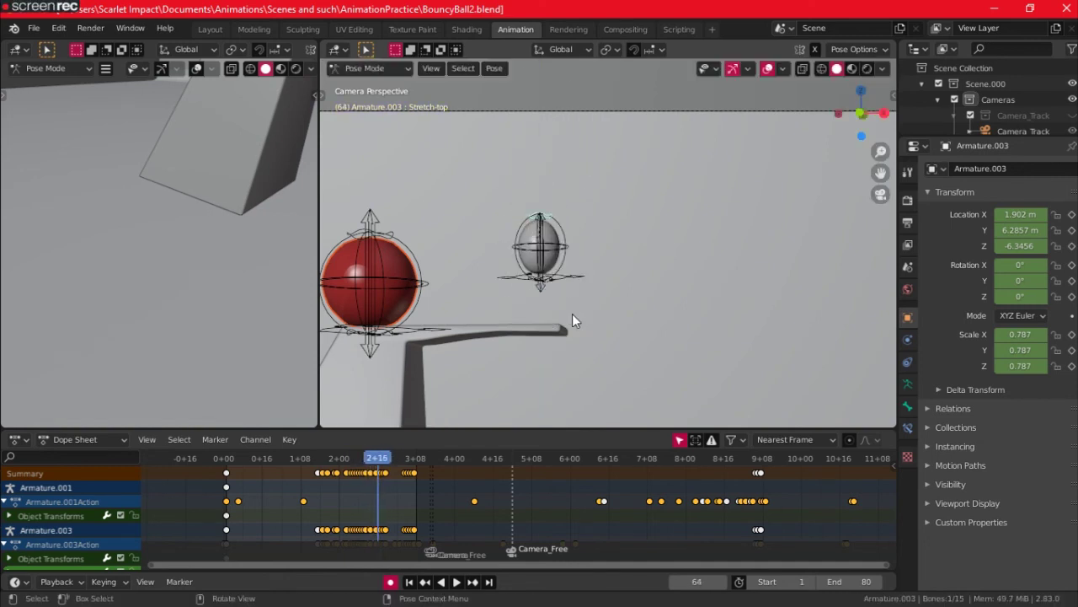
key("Left")
key("Left")
key("Left")
key("Left")
key("Left")
scroll(662, 210, "down", 3)
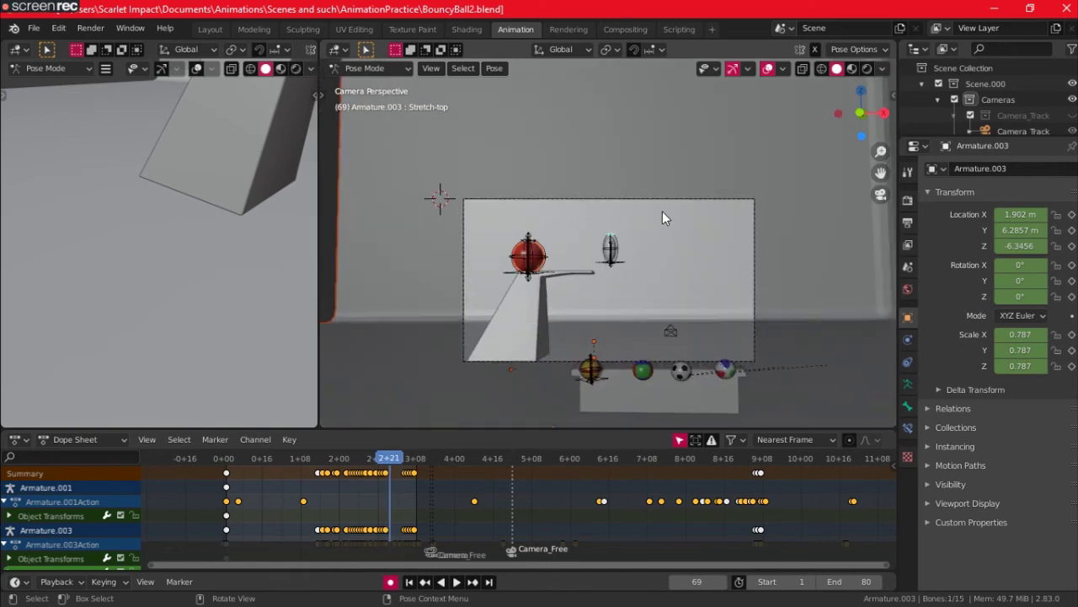
key("Right")
key("Right")
key("Right")
key("Right")
key("Right")
key("Right")
key("Right")
key("Right")
key("Right")
key("Right")
key("Right")
key("Right")
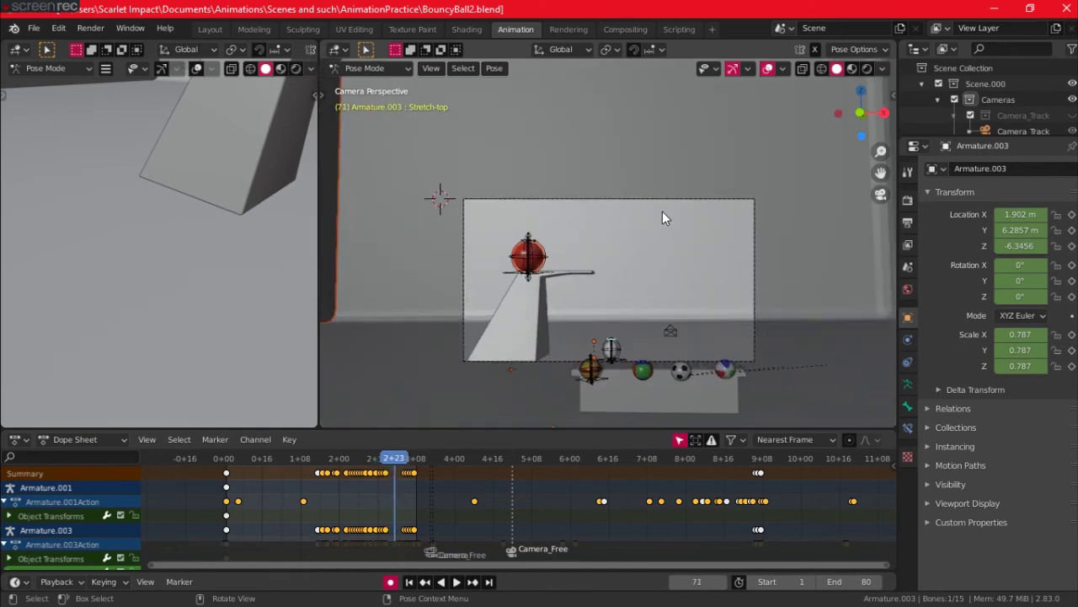
key("Left")
key("Left")
key("Left")
key("Left")
key("Left")
key("Left")
key("Left")
key("Left")
key("Left")
key("Left")
scroll(648, 387, "up", 3)
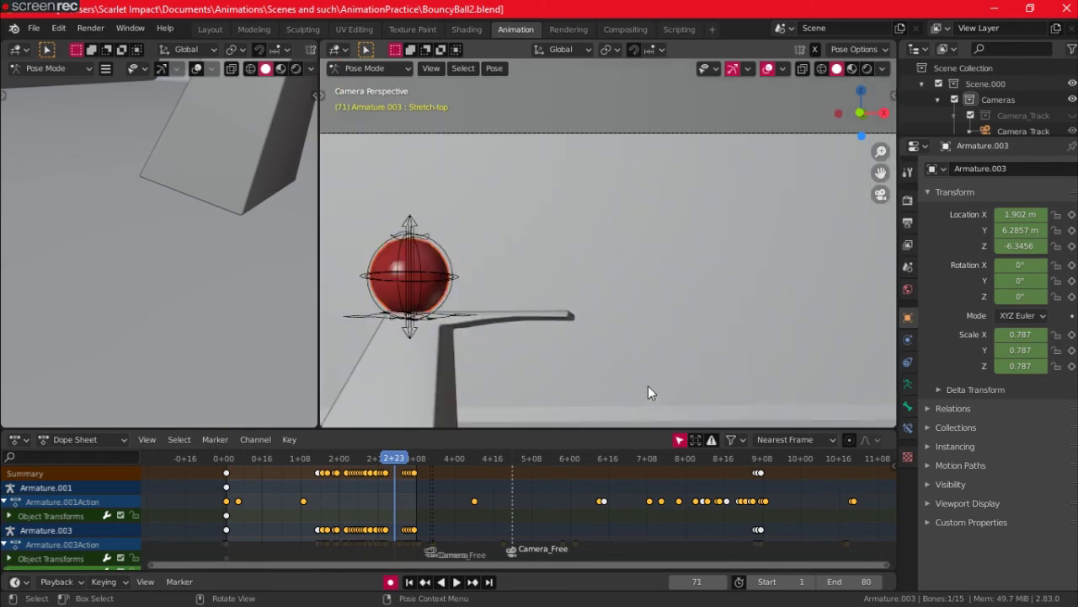
- Lower the Stretch-top bone along Z at frame 71 to flatten the ball, and raise it at frame 70
middle_click_drag(648, 386, 648, 195, "shift")
key("g")
key("z")
left_click(651, 267)
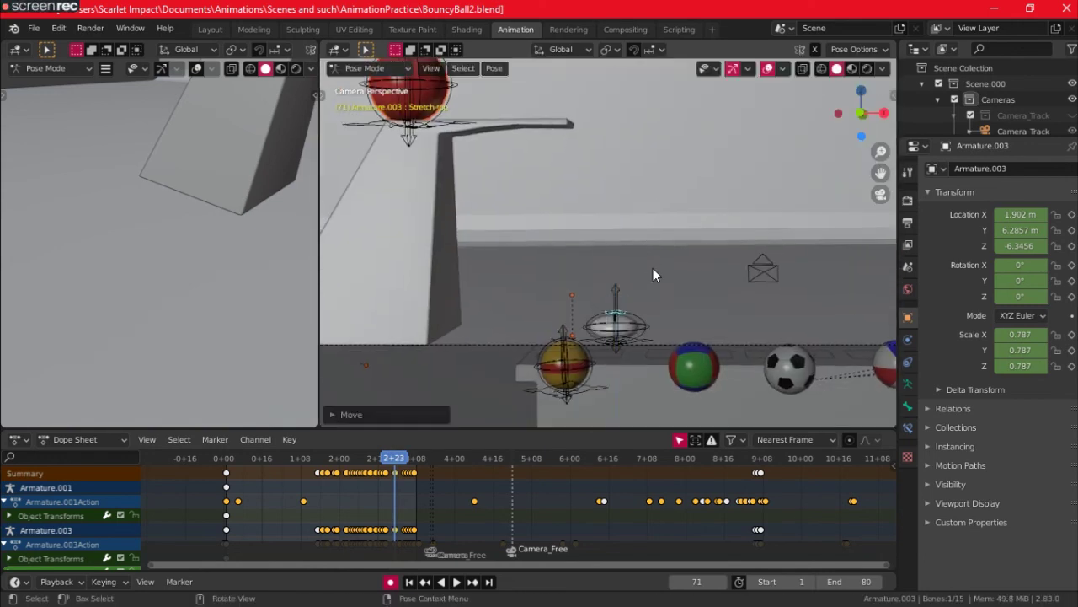
key("Left")
key("g")
key("z")
left_click(650, 235)
- Reposition the white ball's Stretch-top bone at frame 72 and raise it along Z at frame 74
key("Right")
key("Right")
key("Right")
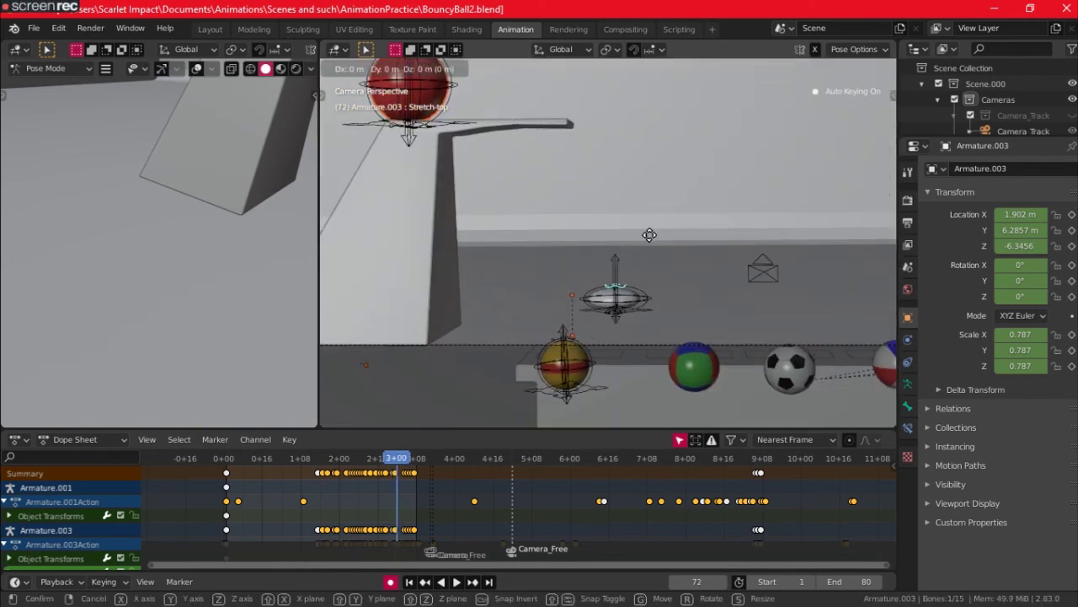
key("Right")
key("Right")
key("Right")
key("Right")
key("Right")
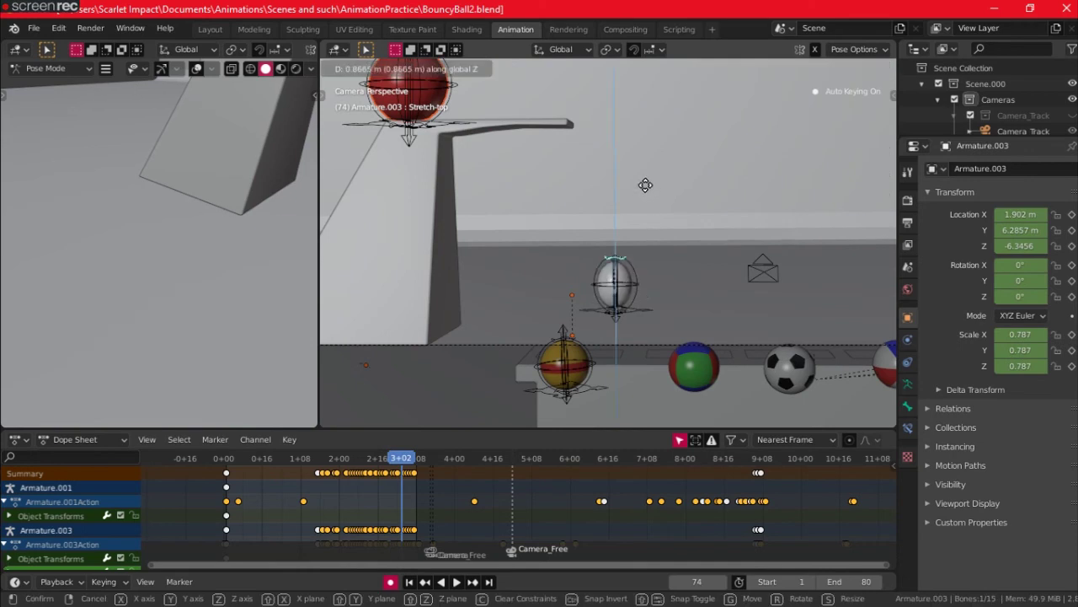
- Save the file and play the animation from the first frame
key("Right")
key("ctrl+s")
key("shift+Left")
left_click(454, 582)
key("space")
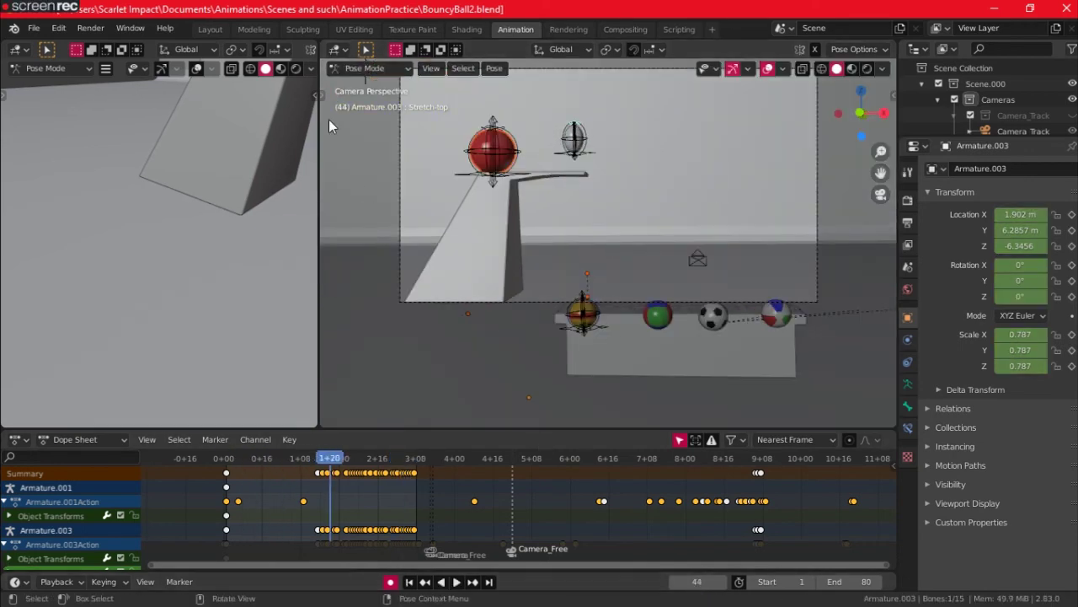
- Turn the close-up 3D viewport of the ramp into a Graph Editor
left_click(38, 68)
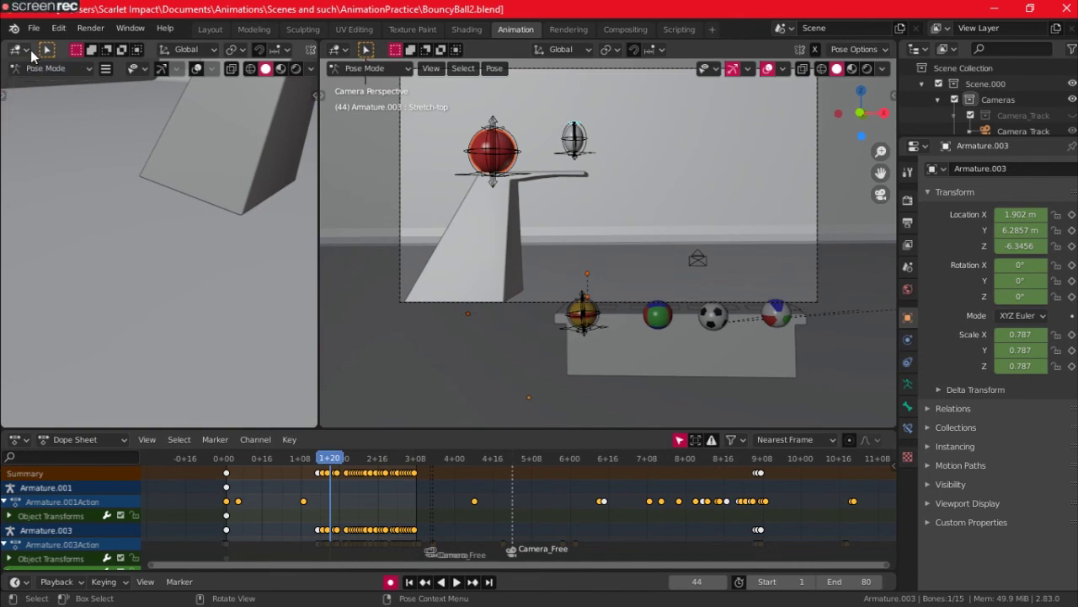
left_click(20, 49)
left_click(176, 135)
- Shift the Stretch-top curve's handle just before frame 70 slightly earlier, and deselect the bone
scroll(246, 179, "up", 6)
scroll(248, 178, "up", 3)
scroll(250, 176, "down", 2)
middle_click_drag(227, 162, 174, 154)
middle_click_drag(304, 244, 169, 216)
scroll(234, 219, "down", 1)
left_click_drag(253, 141, 244, 142)
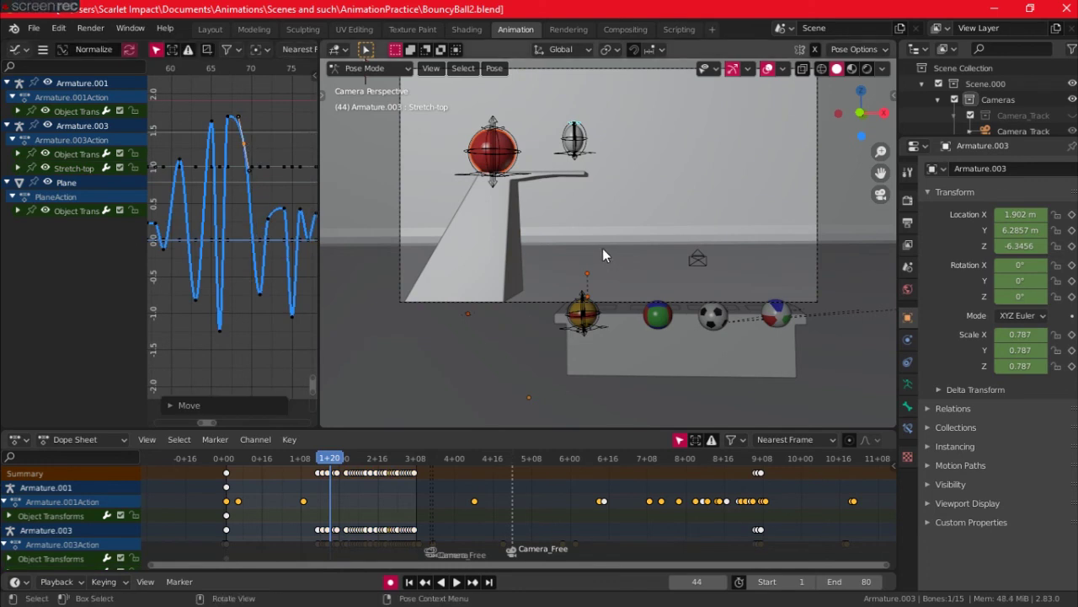
left_click(352, 201)
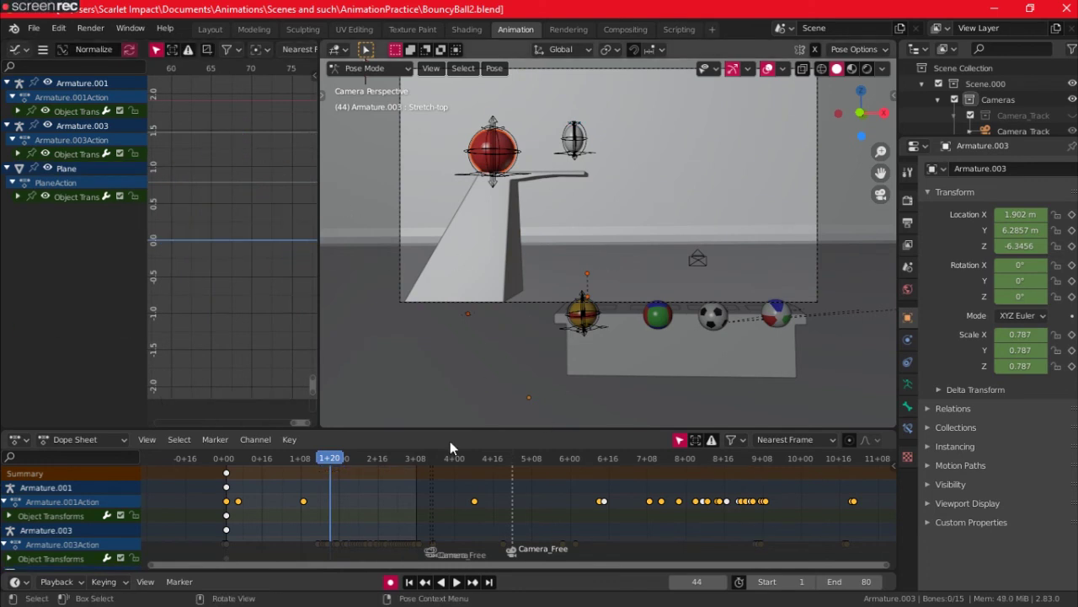
- Play the animation from the first frame with the viewport overlays hidden
left_click(409, 582)
left_click(457, 582)
left_click(767, 69)
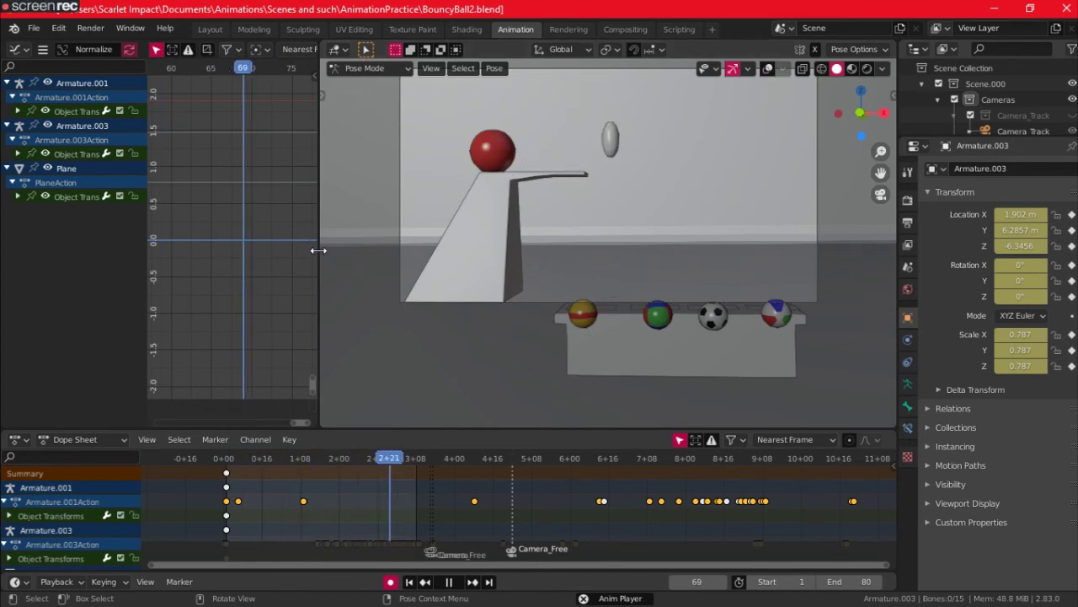
- Set the scene's end frame to 250, watch the longer playback and stop it
left_click(852, 581)
type("250")
key("Return")
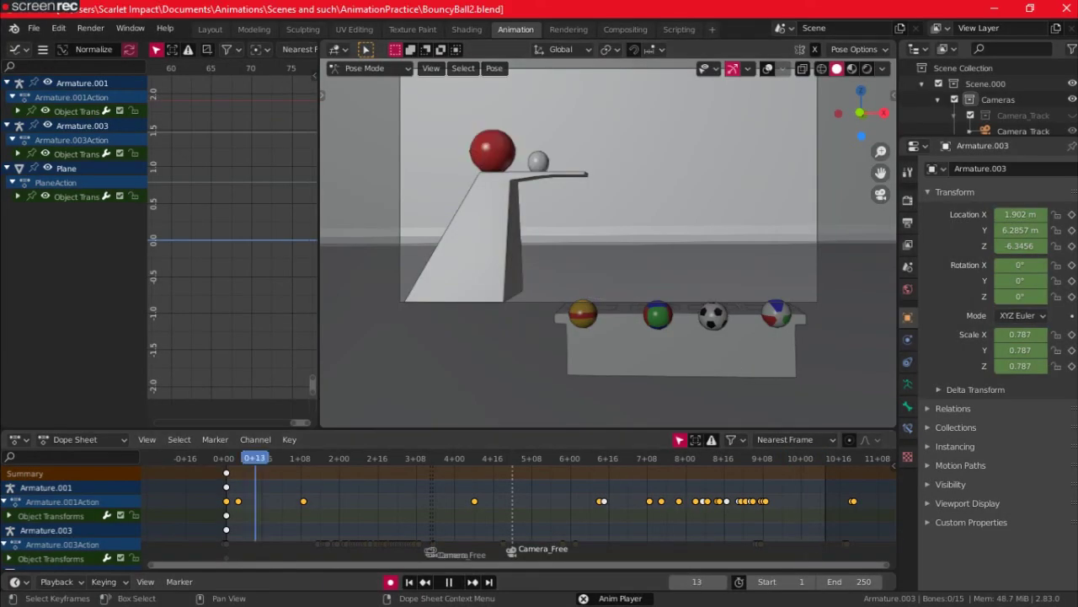
left_click(453, 581)
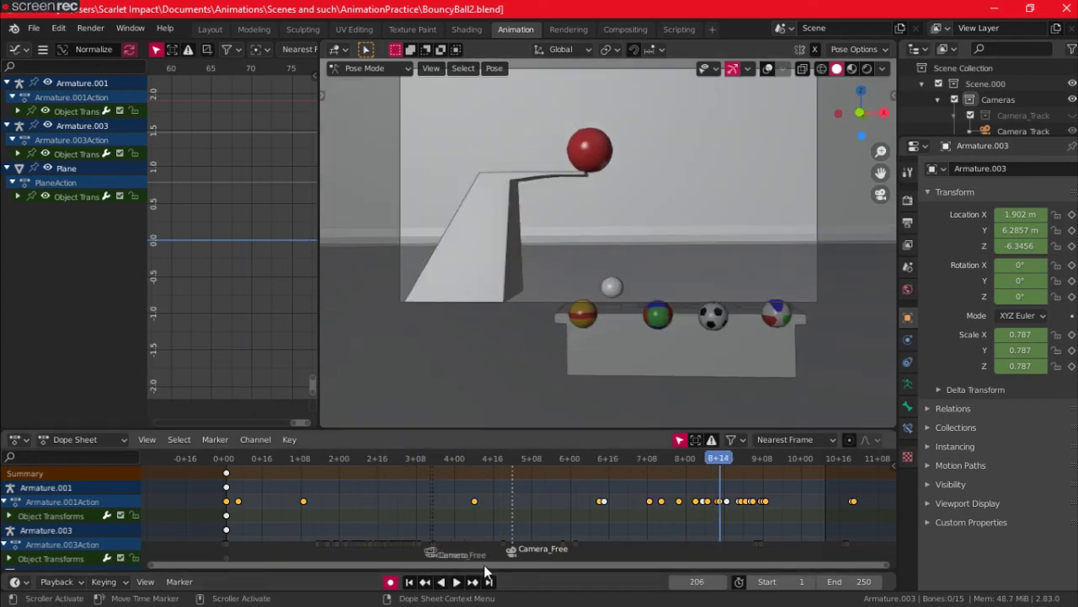
- Show the viewport overlays again, select all bones of both ball rigs, and advance to frame 220
left_click(768, 69)
key("a")
key("Right")
key("Right")
key("Right")
key("Right")
key("Right")
key("Right")
key("Right")
key("Right")
key("Right")
key("Right")
key("Right")
key("Right")
key("Right")
key("Right")
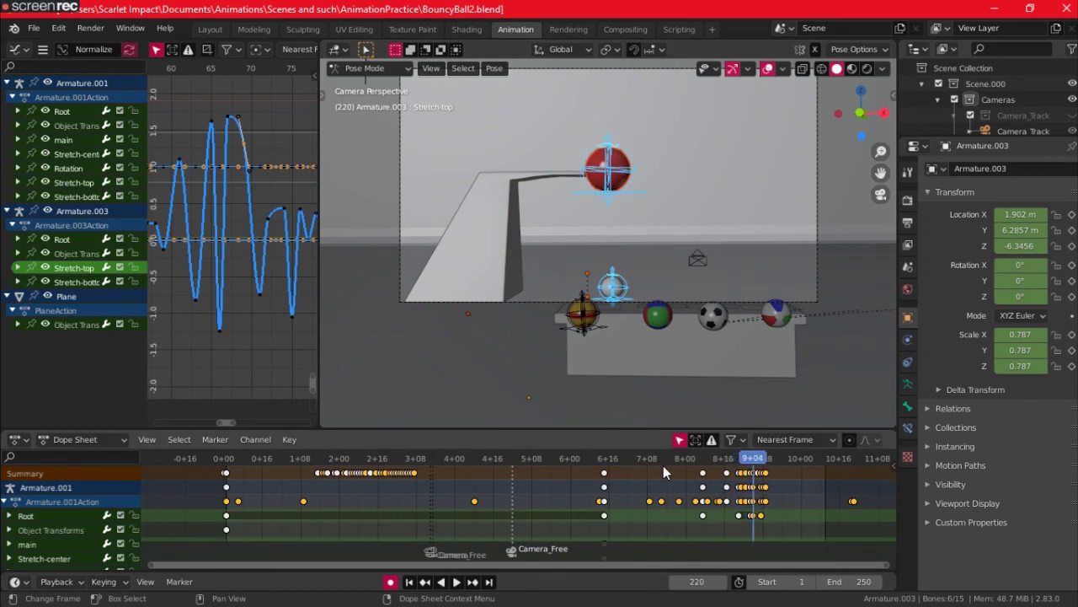
- Select the group of keyframes just after frame 220 and scale their timing outward from that frame
scroll(775, 479, "up", 7)
middle_click_drag(740, 510, 476, 511)
scroll(683, 549, "up", 3)
middle_click_drag(684, 549, 666, 548)
left_click_drag(719, 538, 689, 469)
key("s")
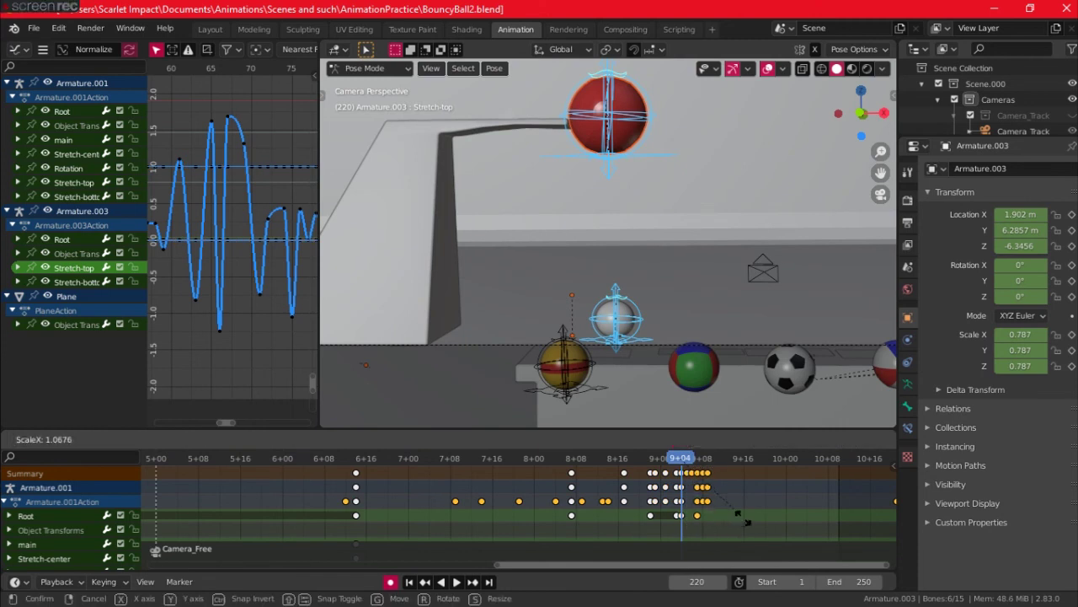
key("Escape")
- Hide the overlays, play the animation from an earlier frame to review the new keyframe spacing, and stop it
key("shift+alt+z")
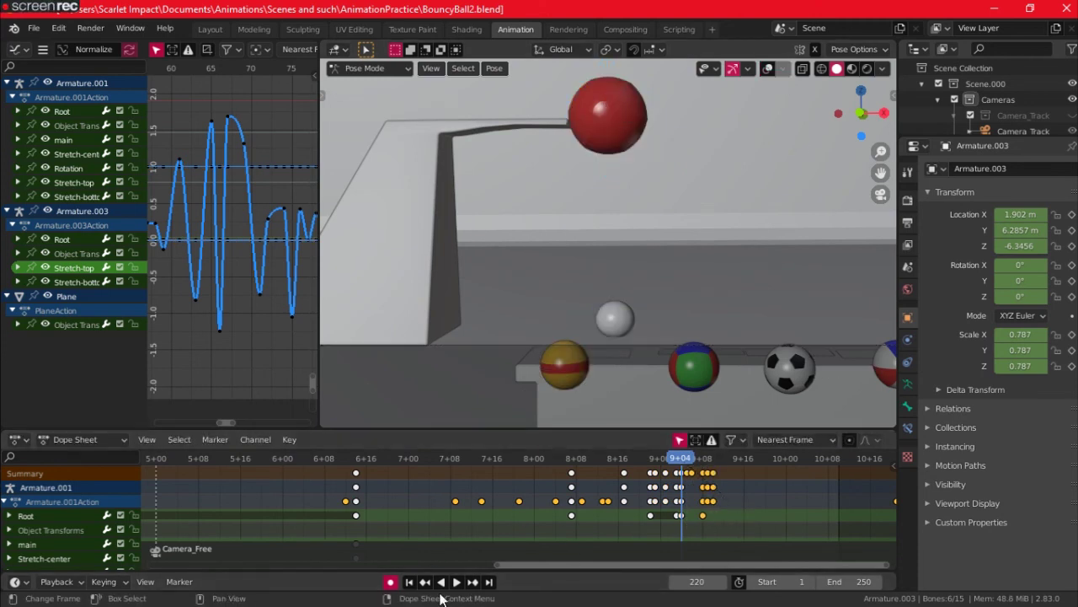
left_click(272, 458)
left_click(543, 410)
left_click(456, 582)
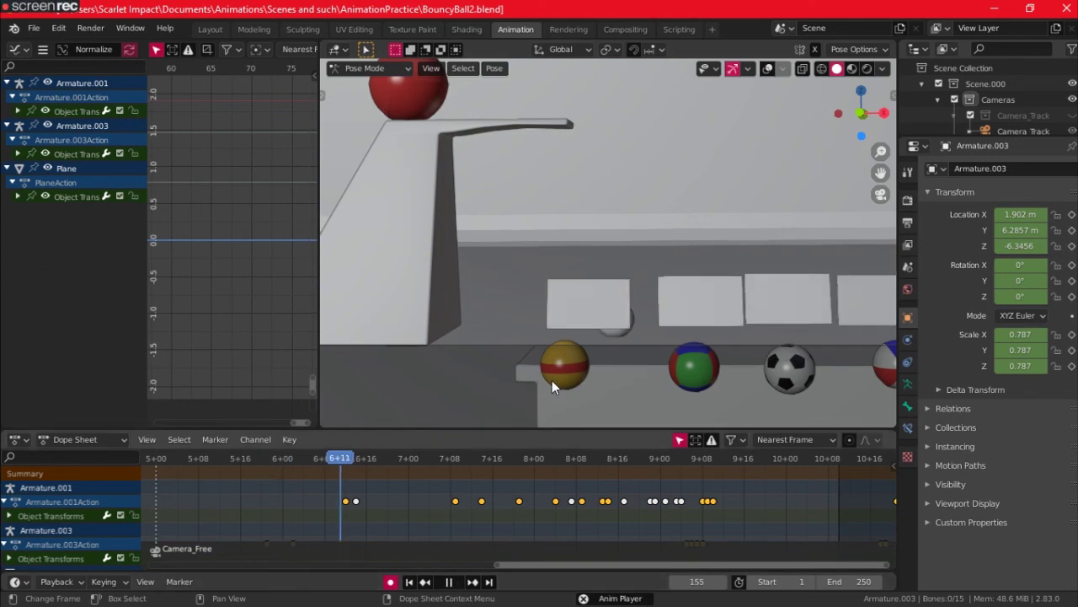
left_click(449, 582)
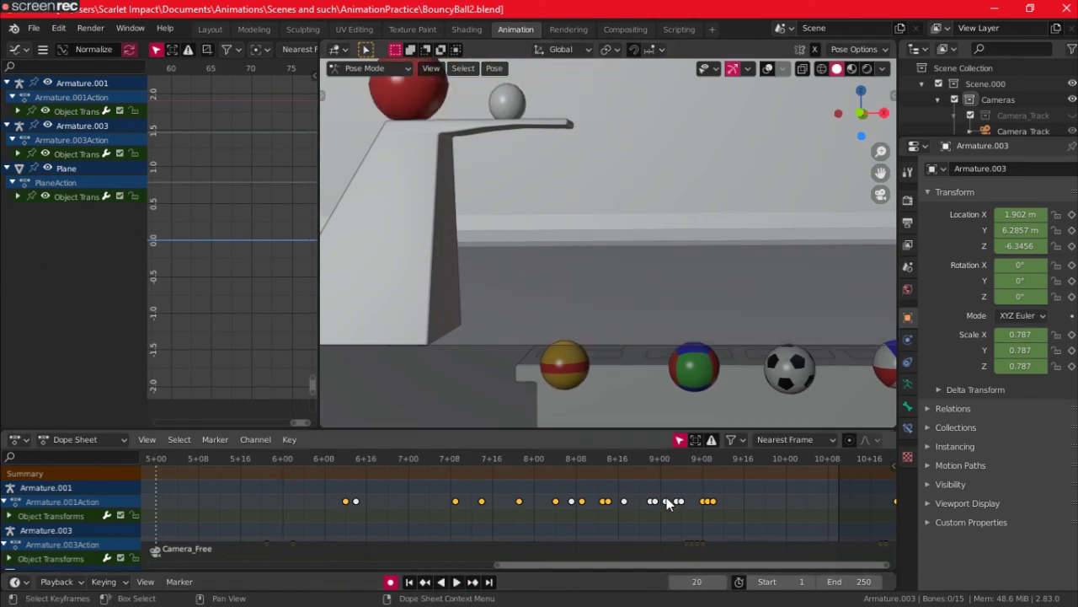
- Undo the keyframe scaling and stretch the selected keyframes from frame 220 by a smaller amount
key("ctrl+z")
left_click(681, 457)
key("s")
left_click(685, 462)
- Review the playback from frame 154 in the wider camera view, stop it, and save the file
left_click_drag(384, 458, 336, 456)
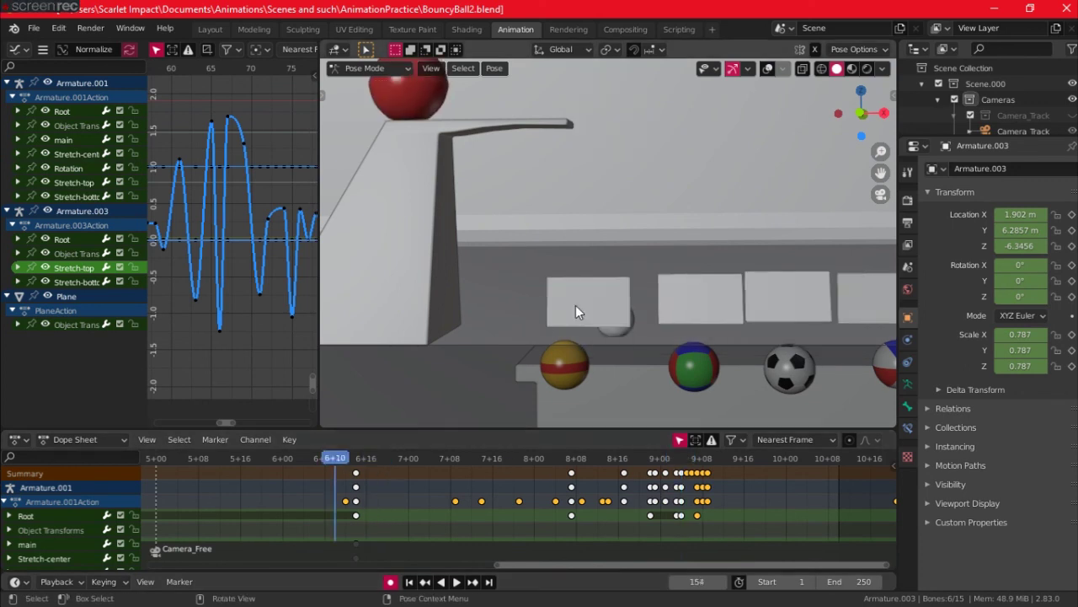
left_click(546, 344)
key("space")
scroll(543, 350, "down", 2)
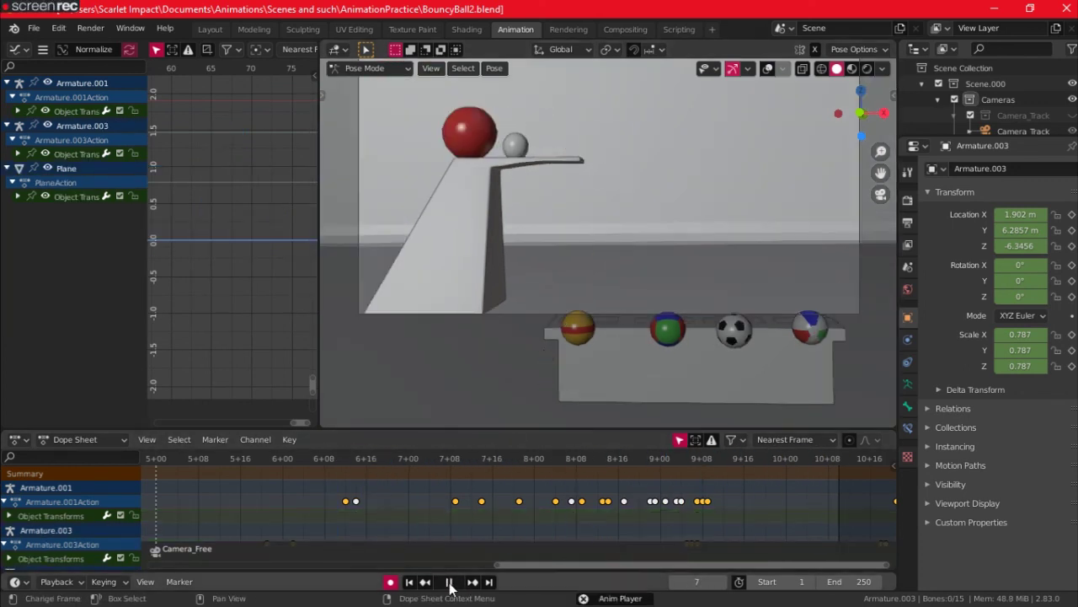
left_click(451, 582)
scroll(582, 477, "up", 1)
key("ctrl+s")
- Set the render output path to BouncyBall2 in the Documents folder MY EDITED VIDEOS\Practice\3D ANIMATION
left_click(907, 200)
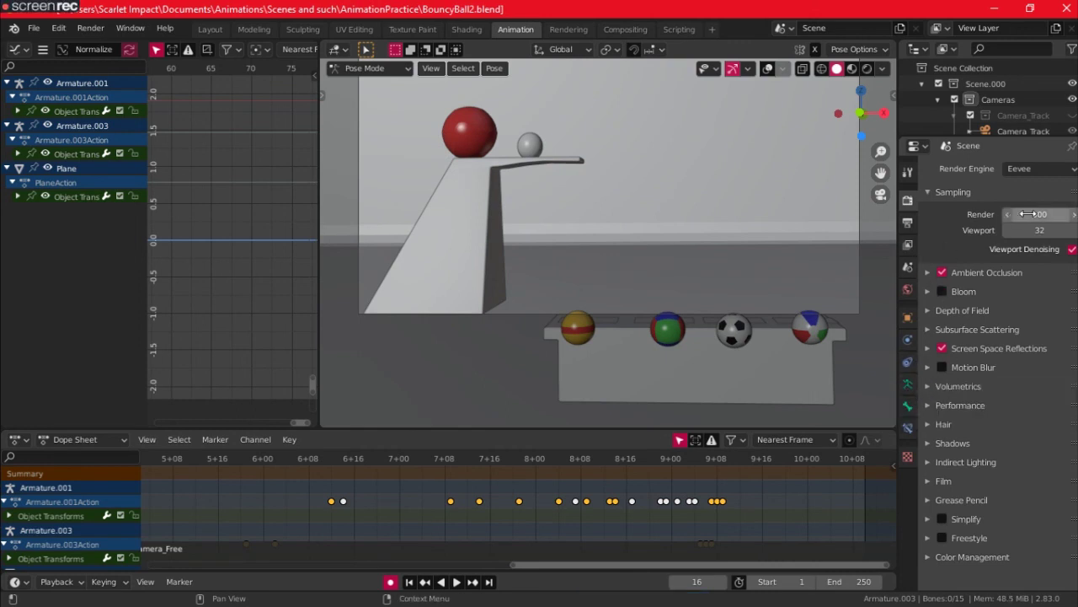
left_click(907, 221)
left_click(1071, 441)
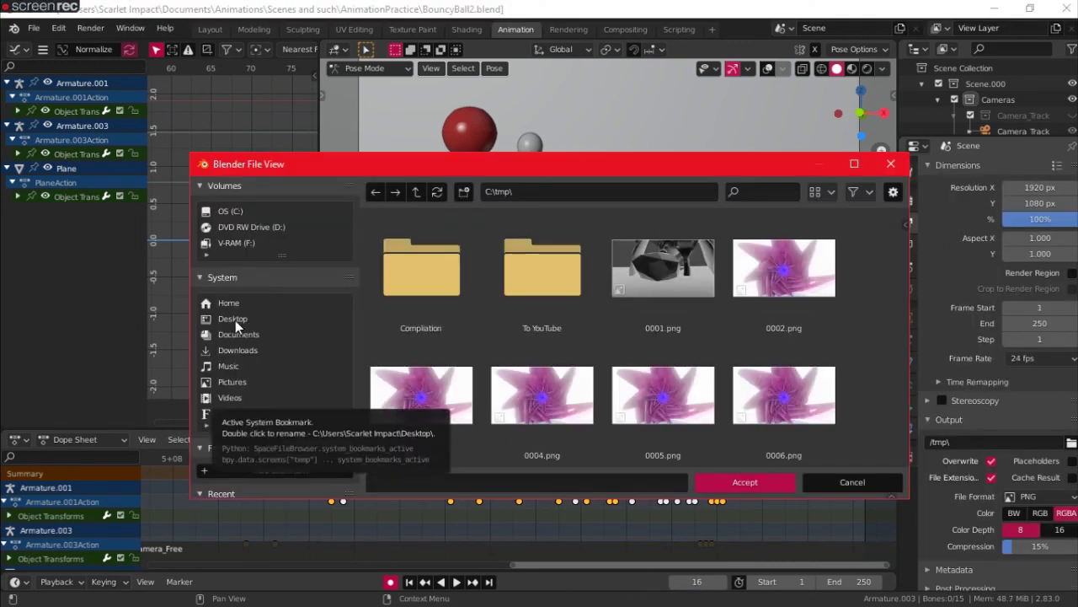
left_click(262, 334)
scroll(618, 329, "down", 14)
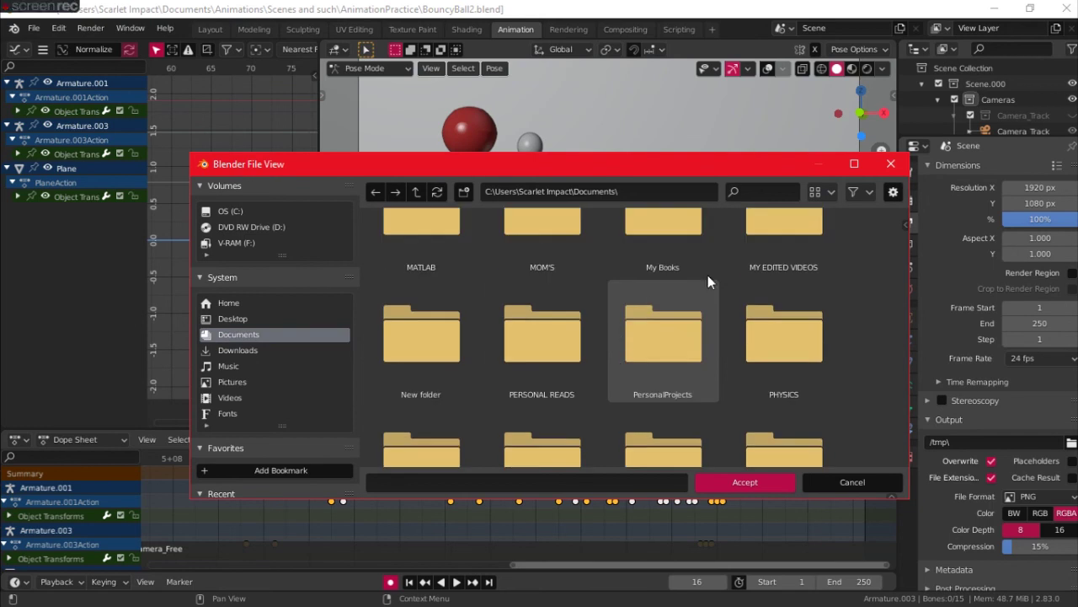
double_click(754, 248)
double_click(663, 396)
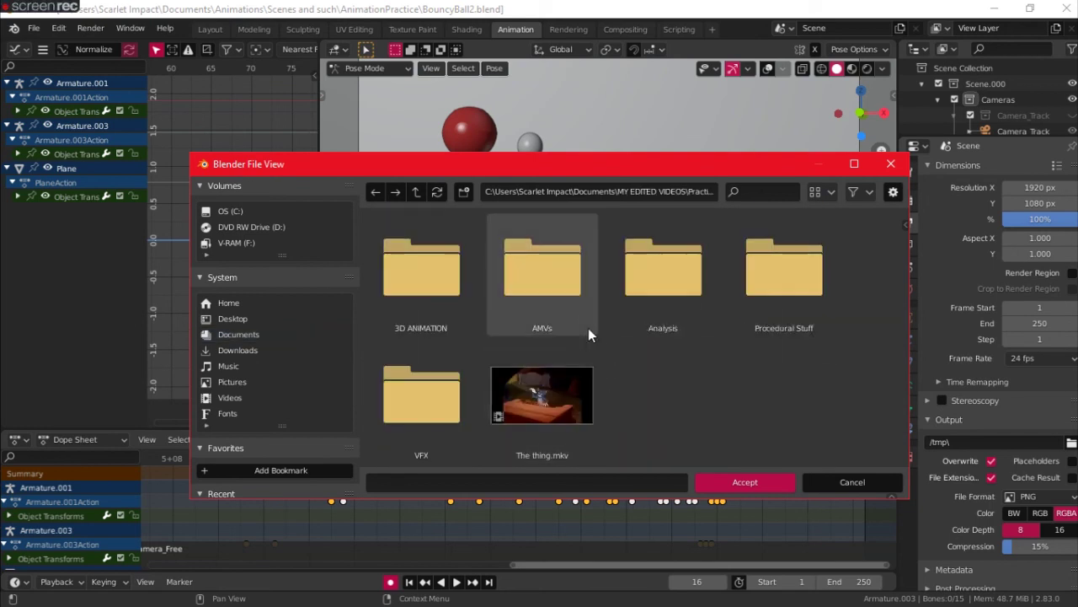
double_click(423, 320)
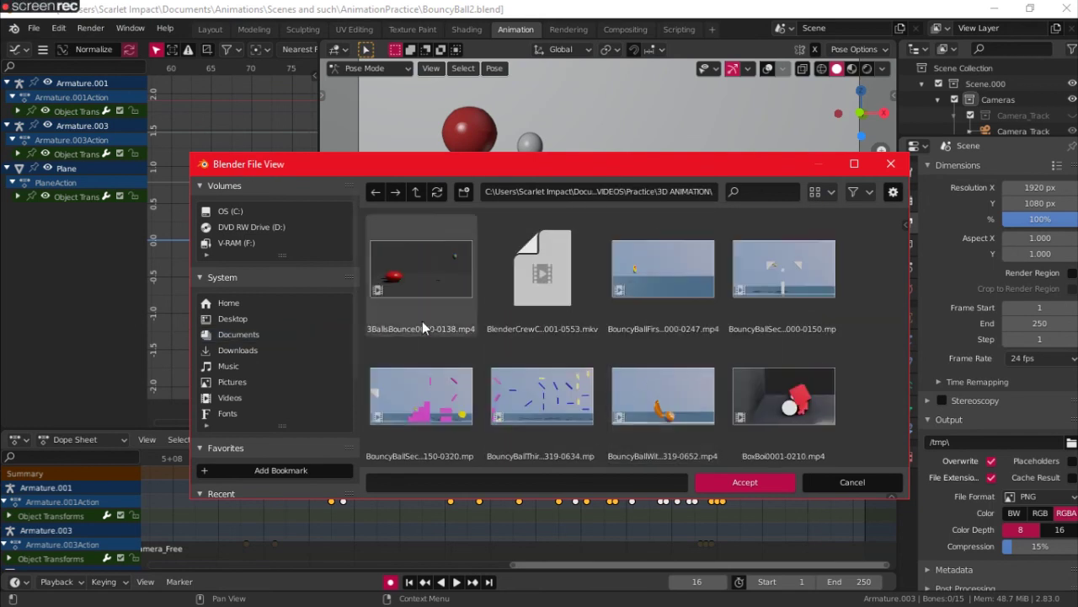
left_click(506, 484)
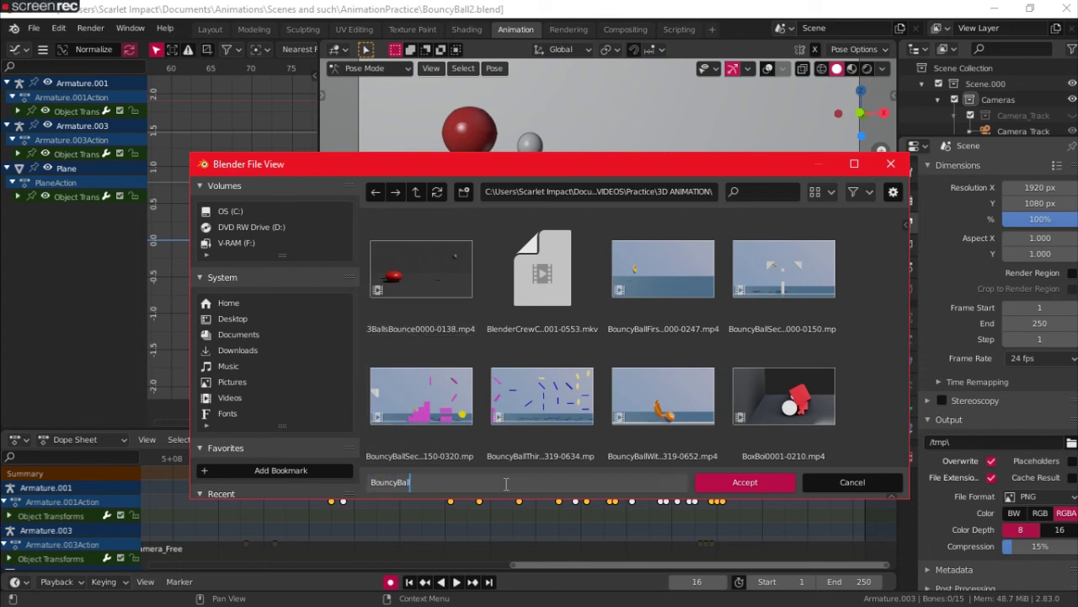
left_click(745, 483)
- Set the output file format to FFmpeg video with an MPEG-4 container, and collapse the output settings
left_click(1040, 496)
left_click(1024, 412)
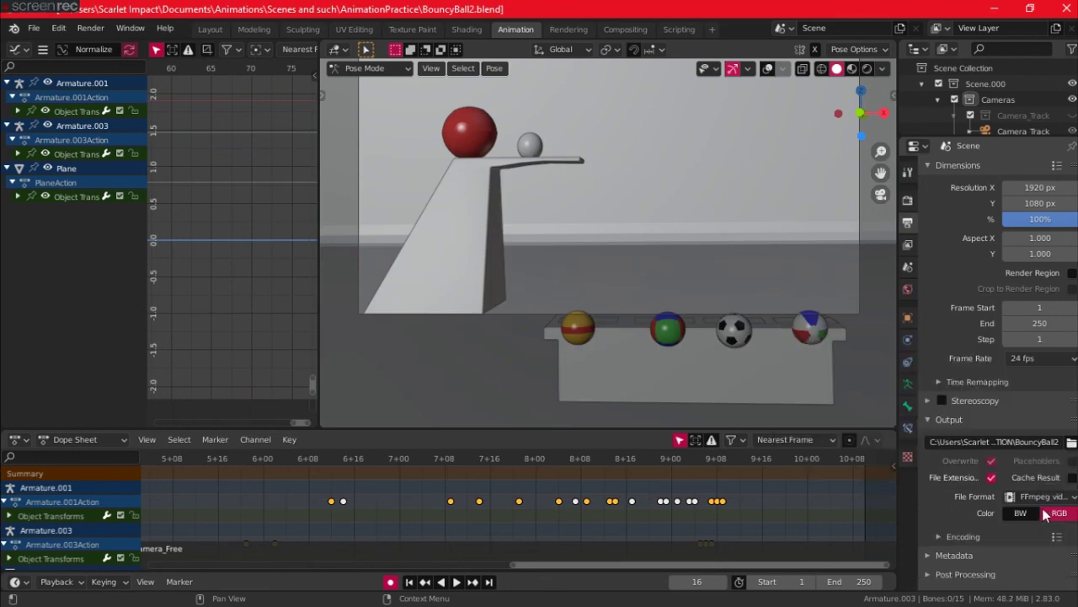
left_click(1003, 536)
scroll(1011, 522, "down", 3)
left_click(1043, 464)
left_click(1032, 398)
scroll(953, 548, "down", 2)
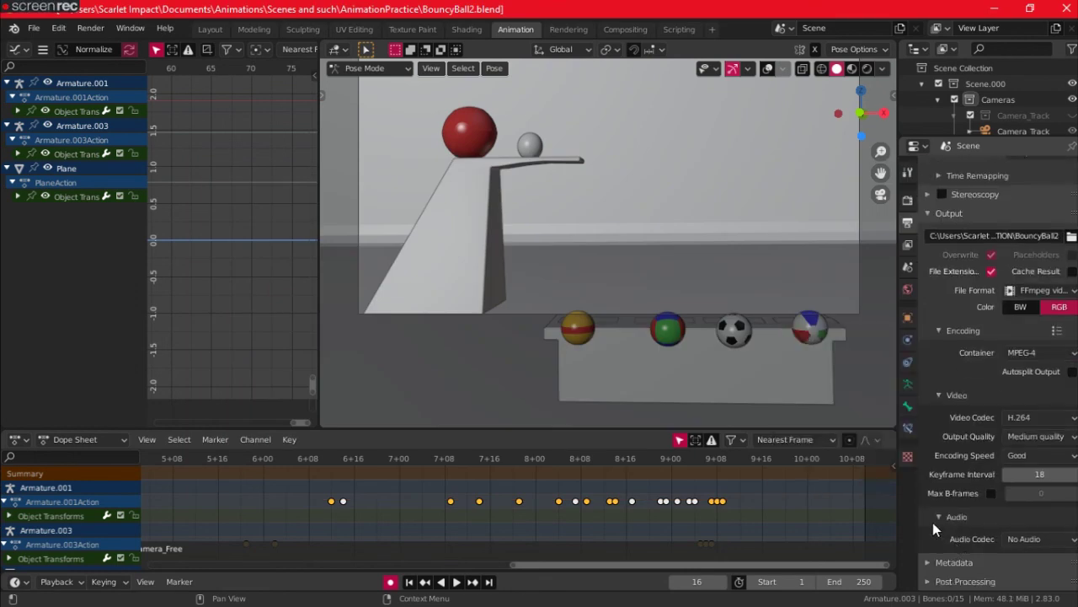
left_click(939, 460)
left_click(928, 423)
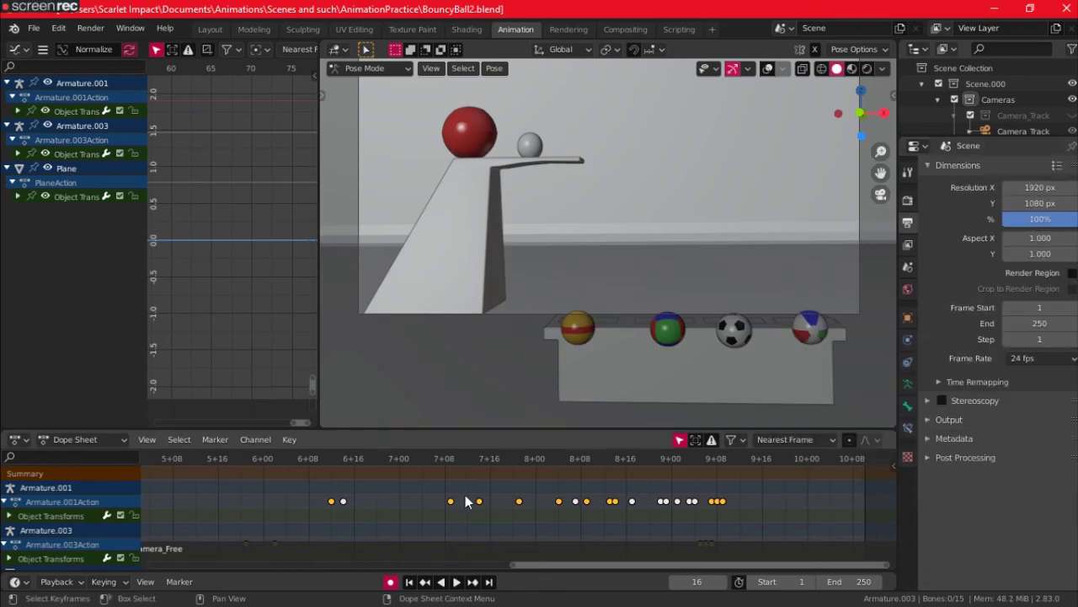
left_click(51, 13)
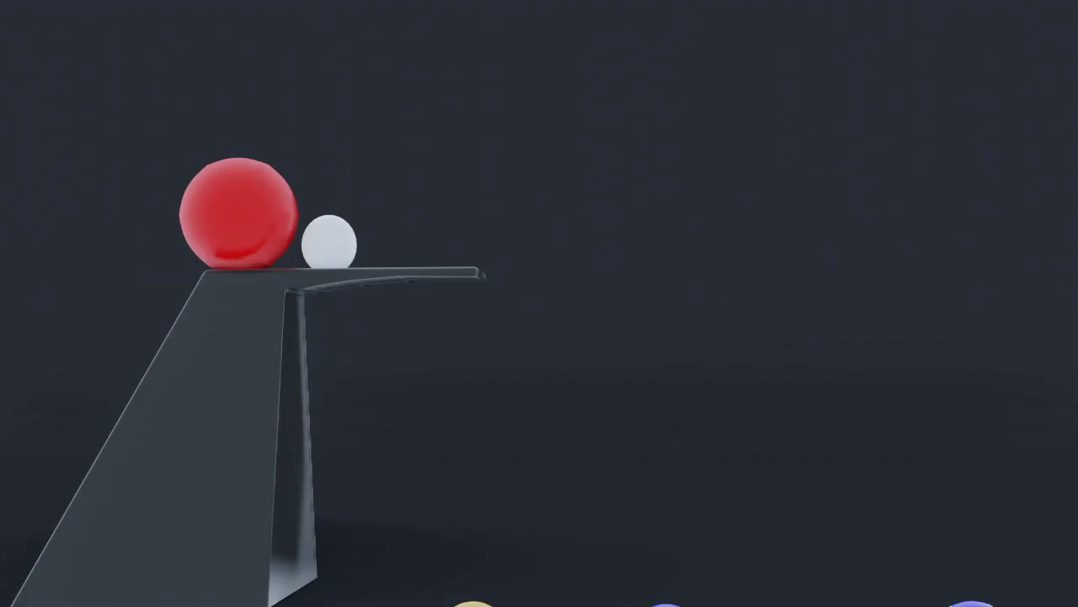